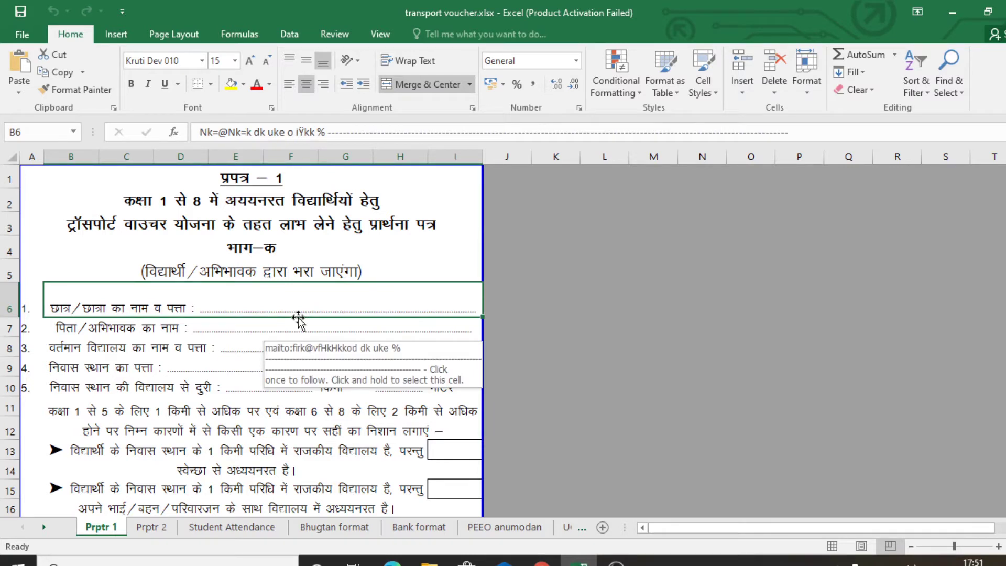
- Collapse the ribbon with Ctrl+F1 and switch to the Prptr 2 SMC student table
drag(1004, 213, 1003, 217)
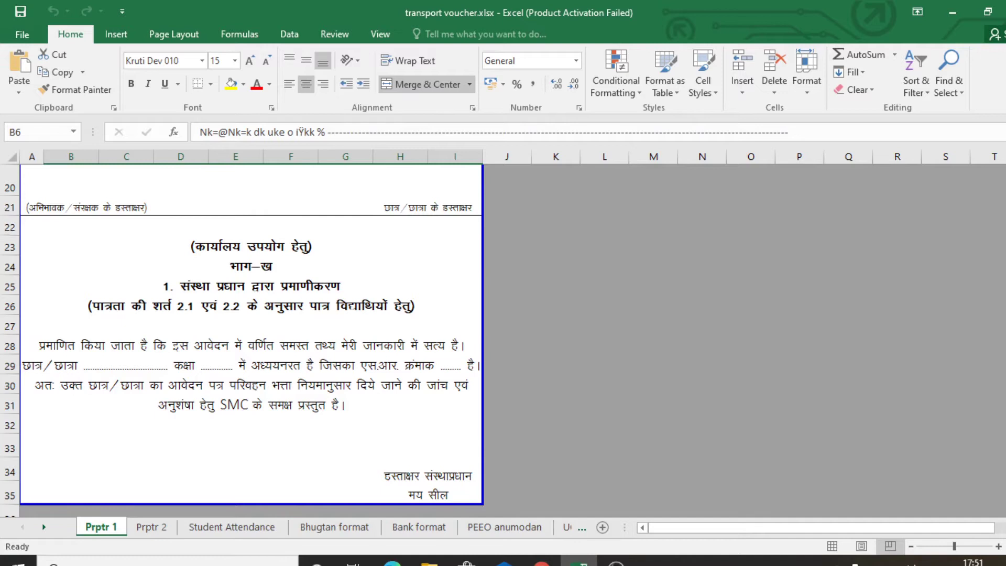
key(ctrl+F1)
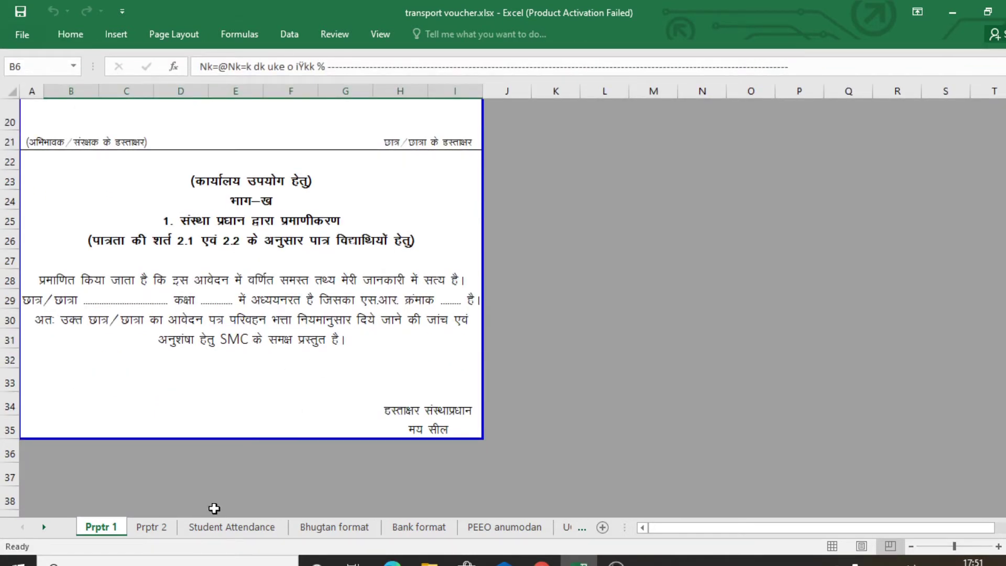
click(149, 528)
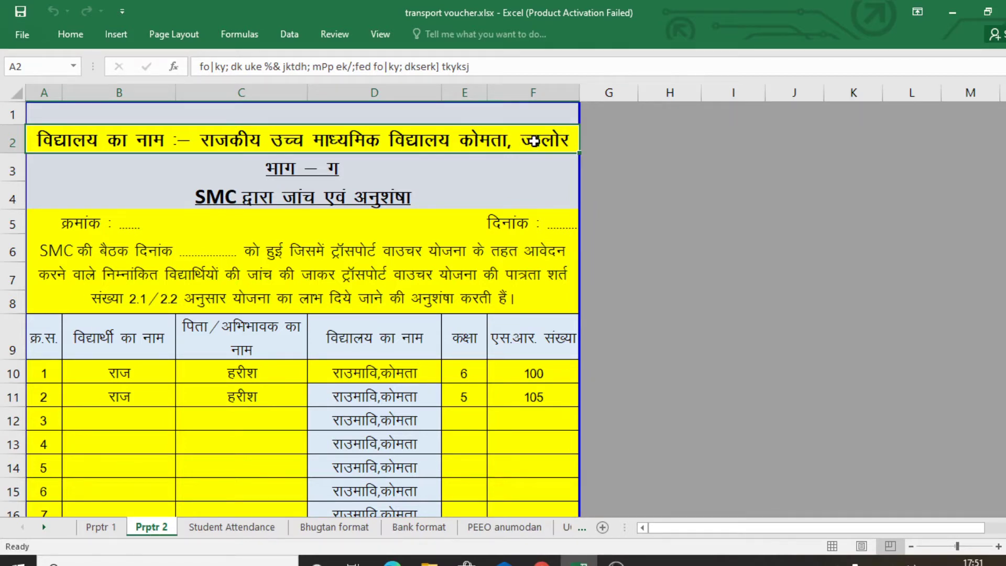
double_click(284, 145)
drag(274, 144, 303, 142)
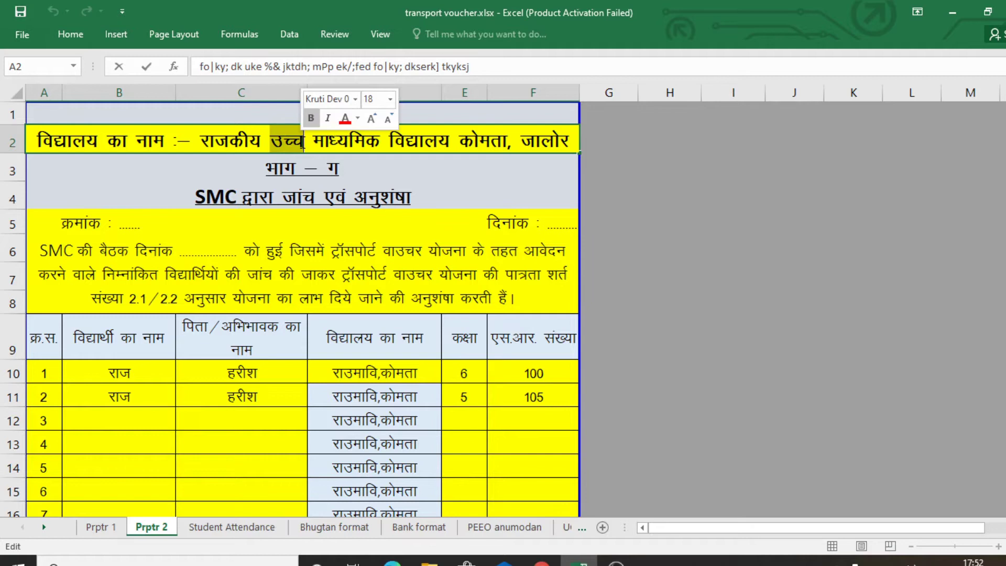
key(BackSpace)
key(BackSpace)
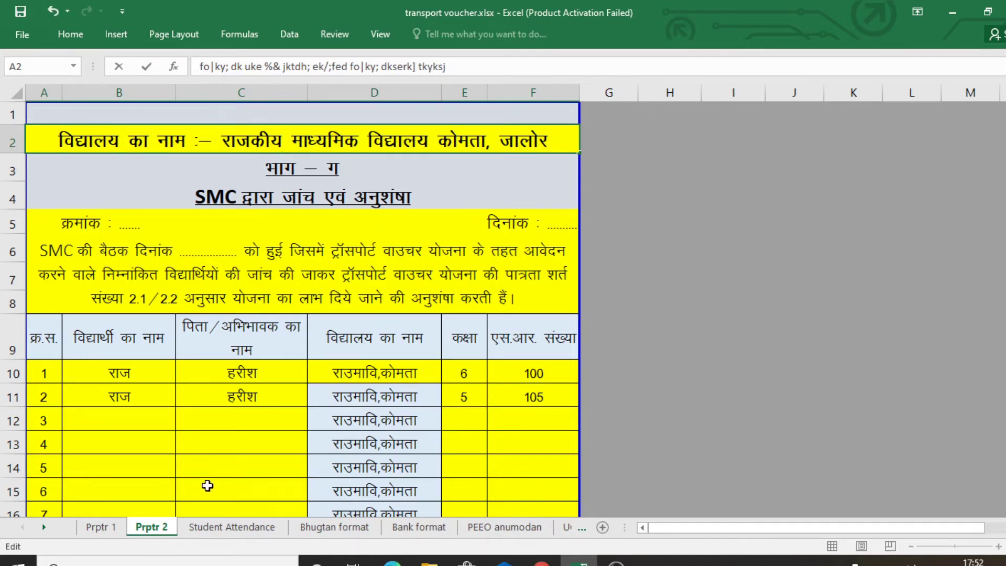
click(230, 528)
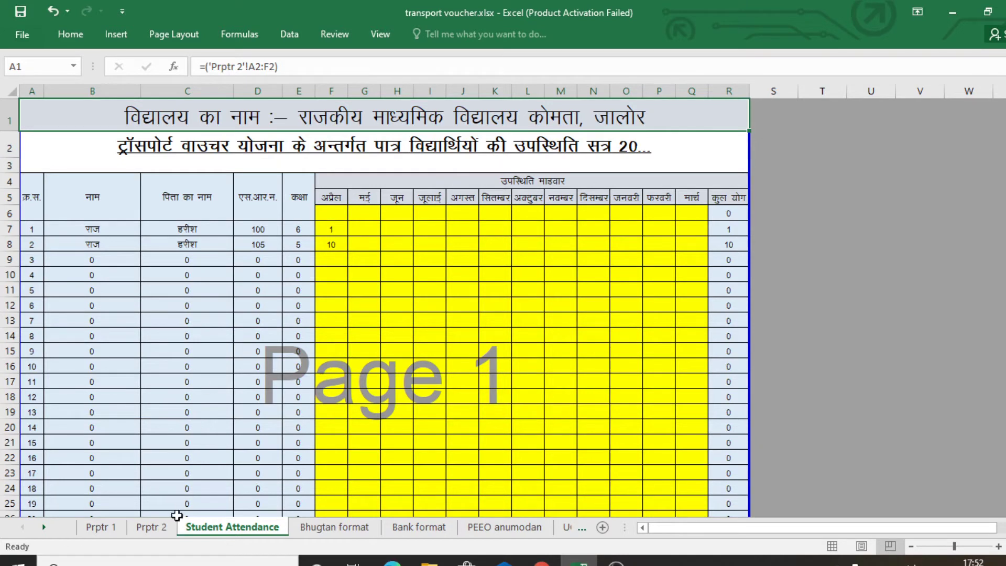
click(152, 527)
click(322, 527)
click(414, 528)
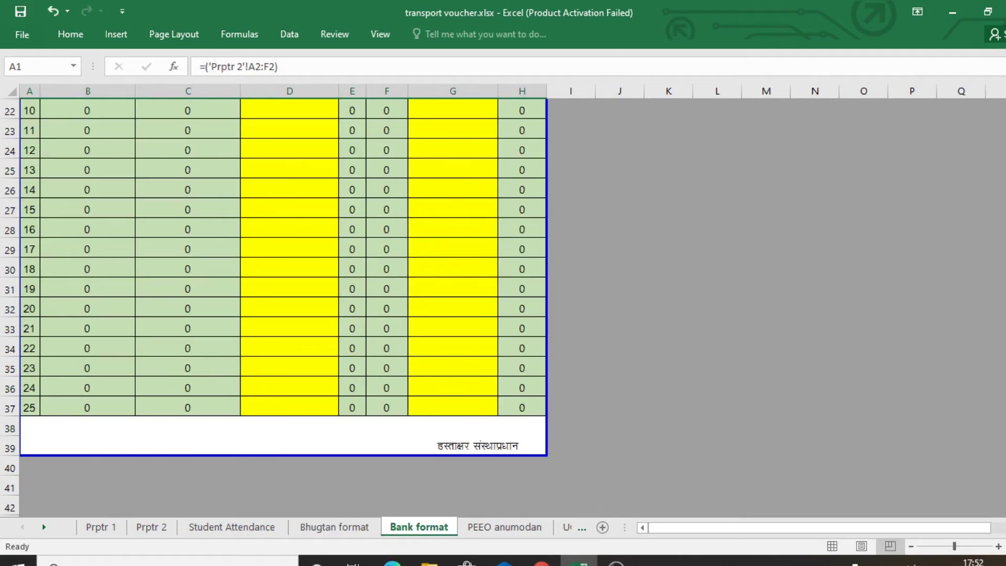
scroll(319, 123, up, 7)
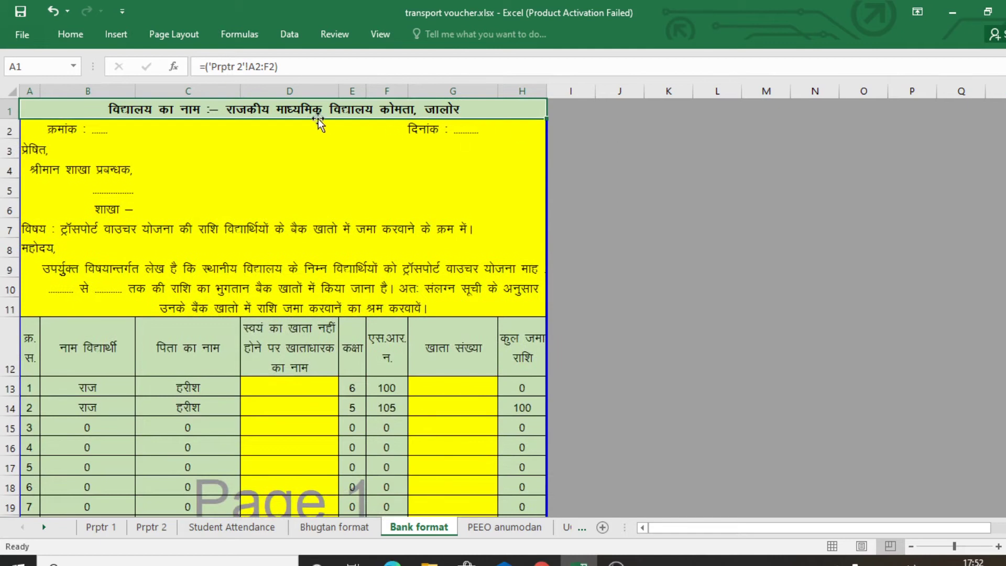
click(498, 527)
click(570, 527)
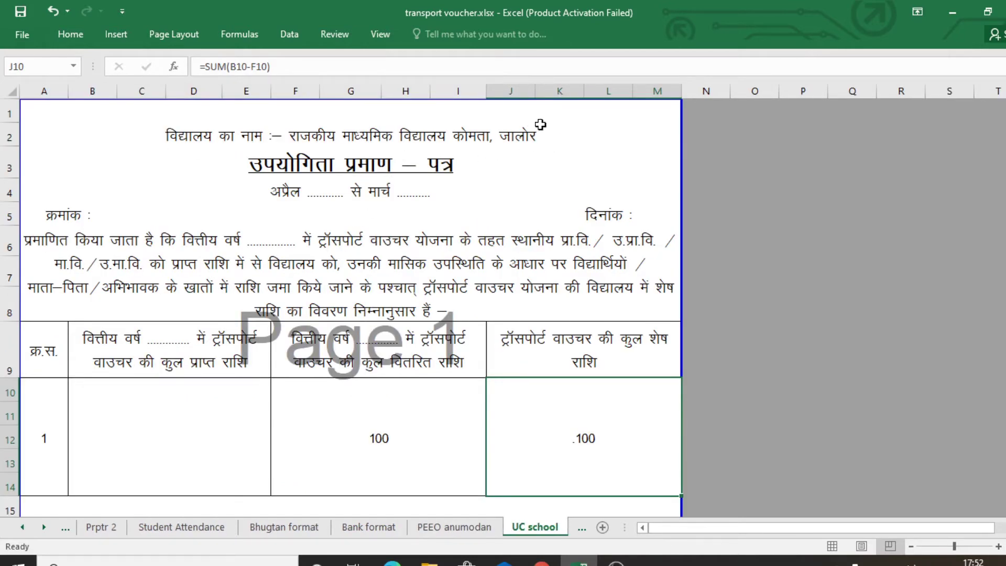
click(96, 529)
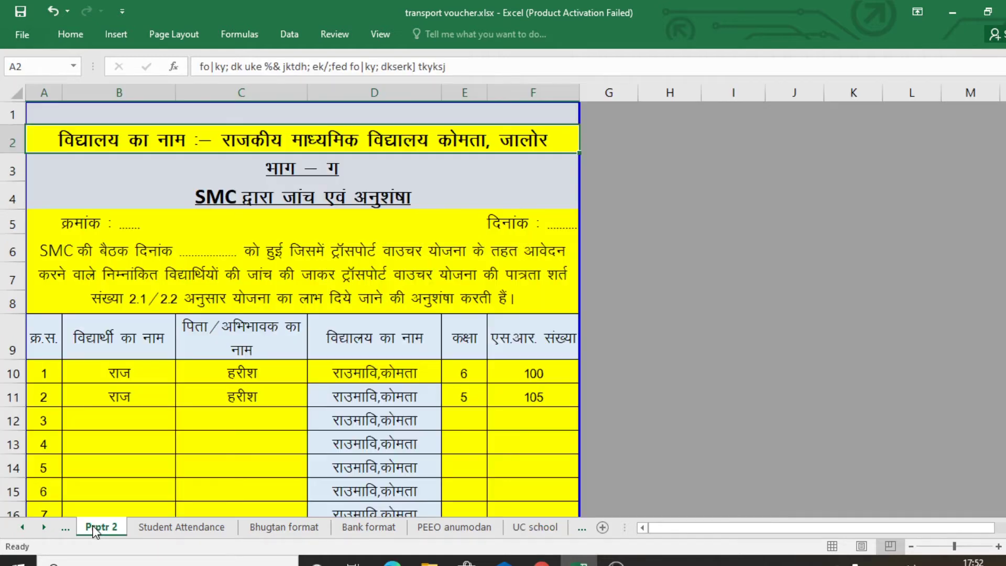
double_click(296, 140)
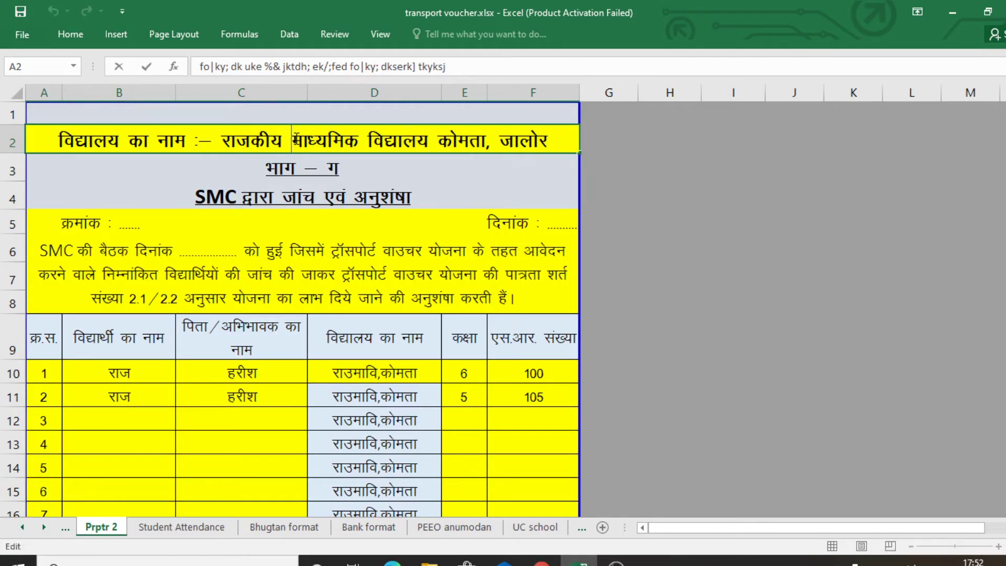
text(mPp)
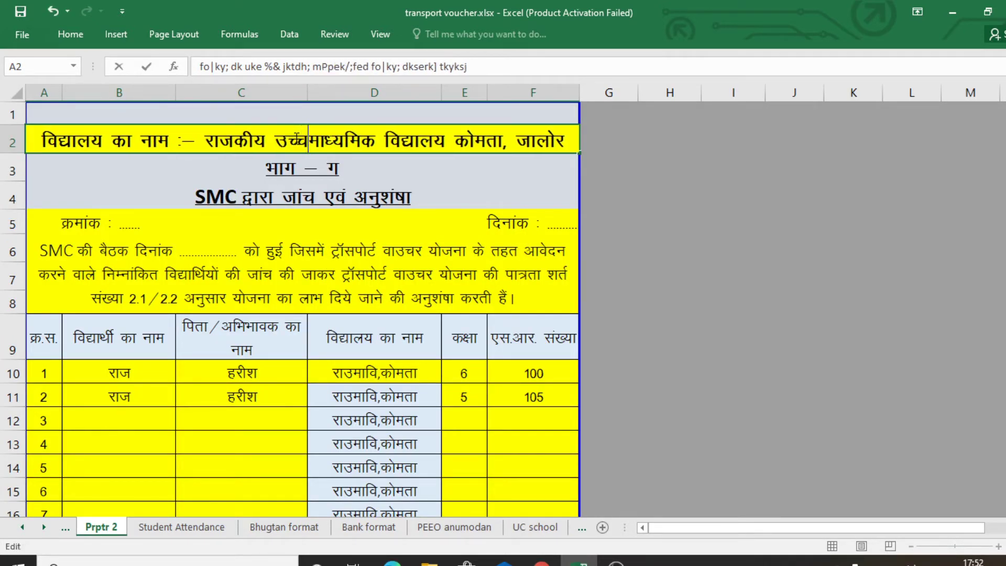
click(179, 527)
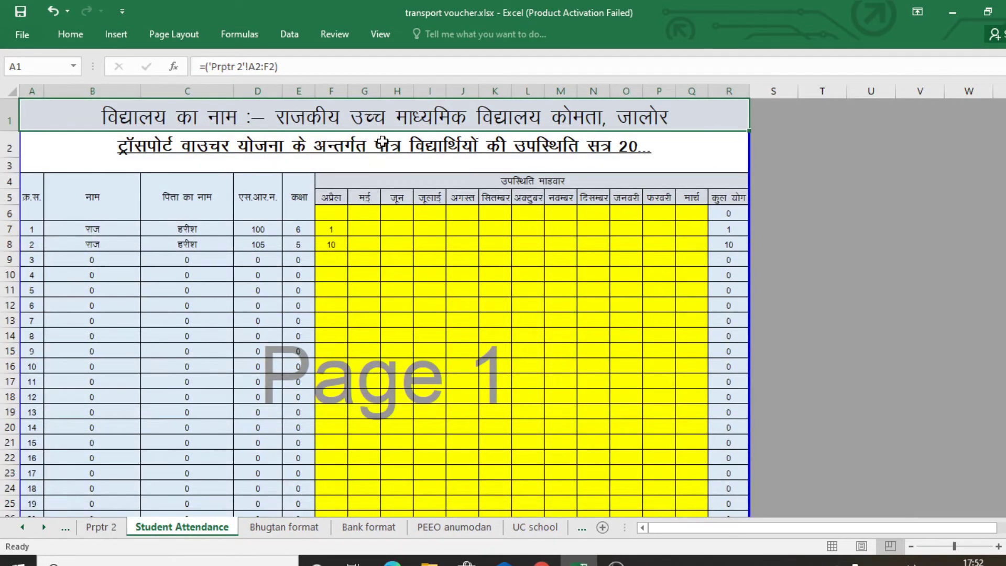
click(96, 529)
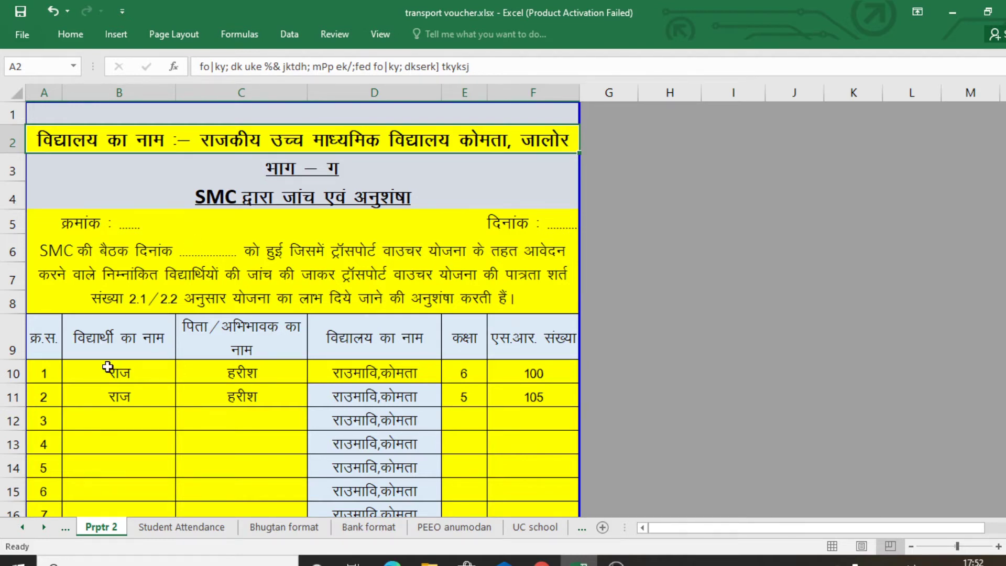
- Replace the school name in D10 with राउमावि, कोमता, typed in Kruti Dev
click(358, 371)
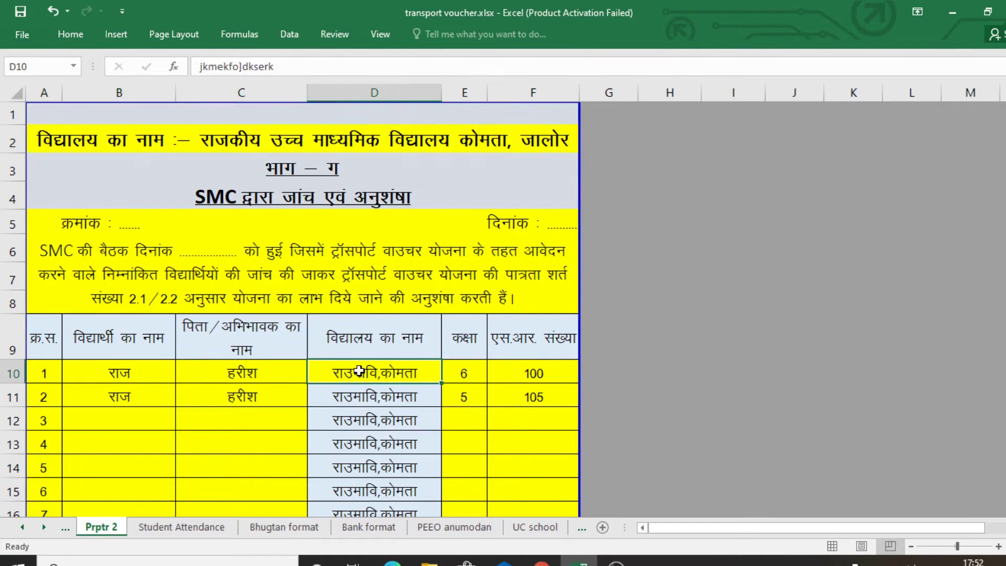
key(BackSpace)
key(Return)
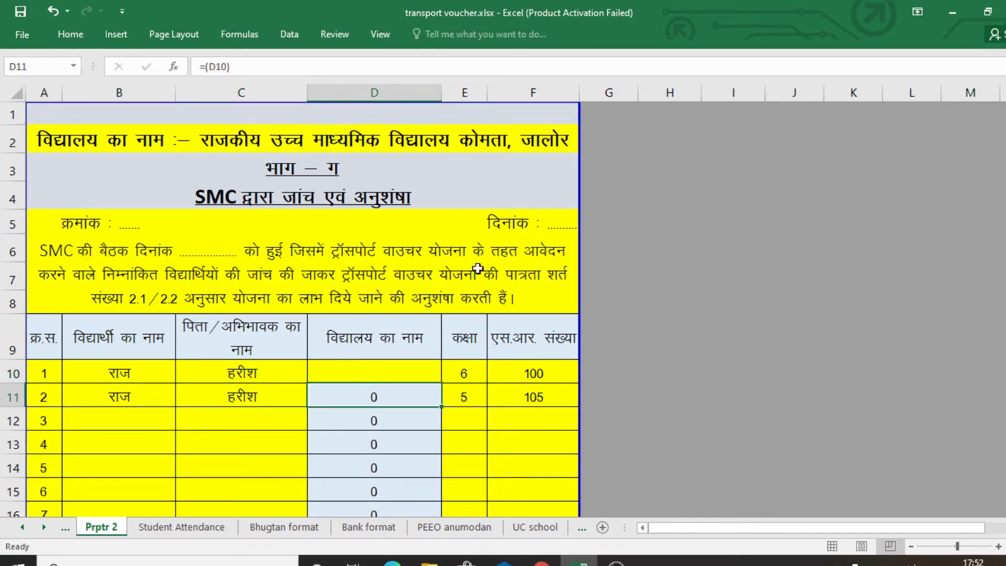
click(362, 370)
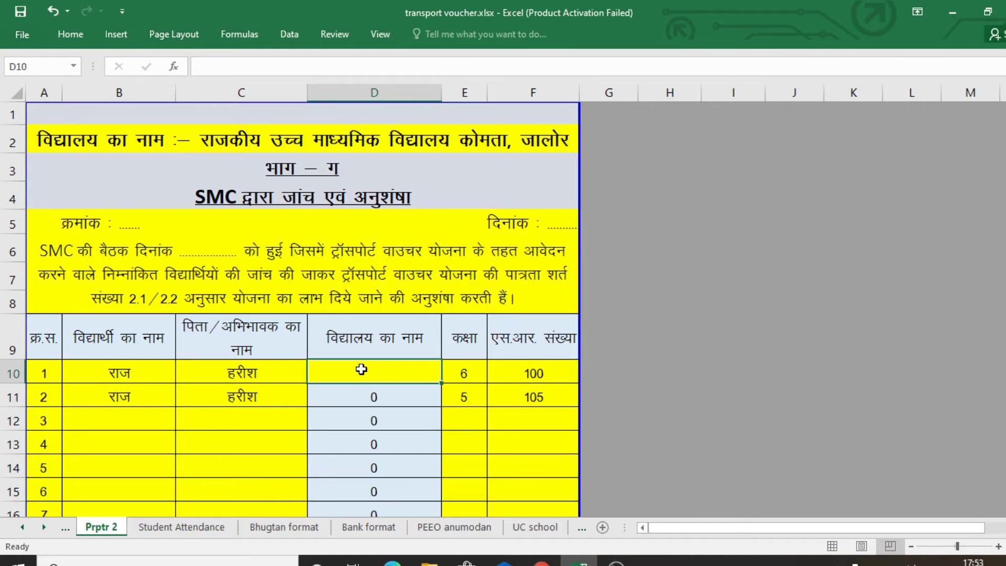
text(jkme)
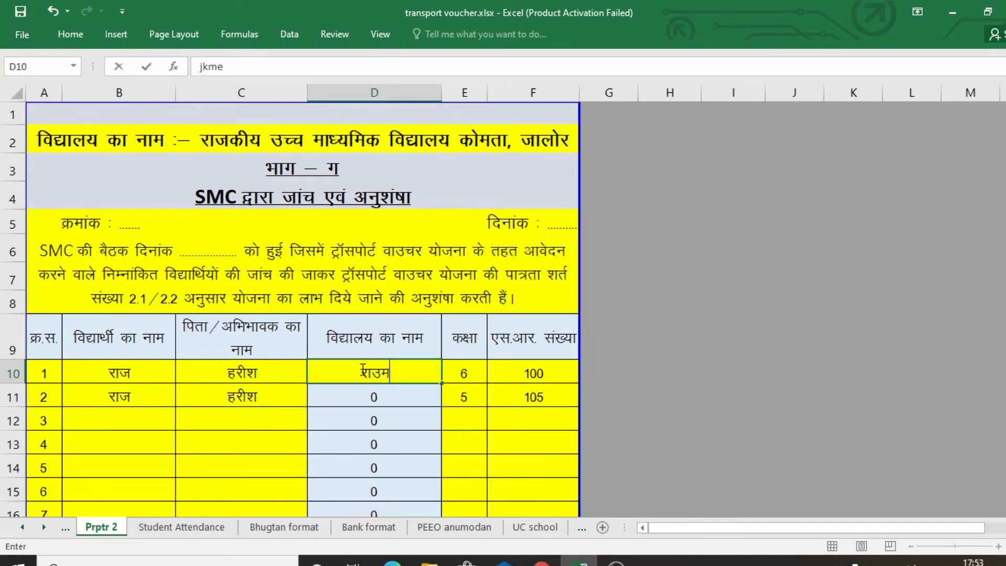
text(kfo)
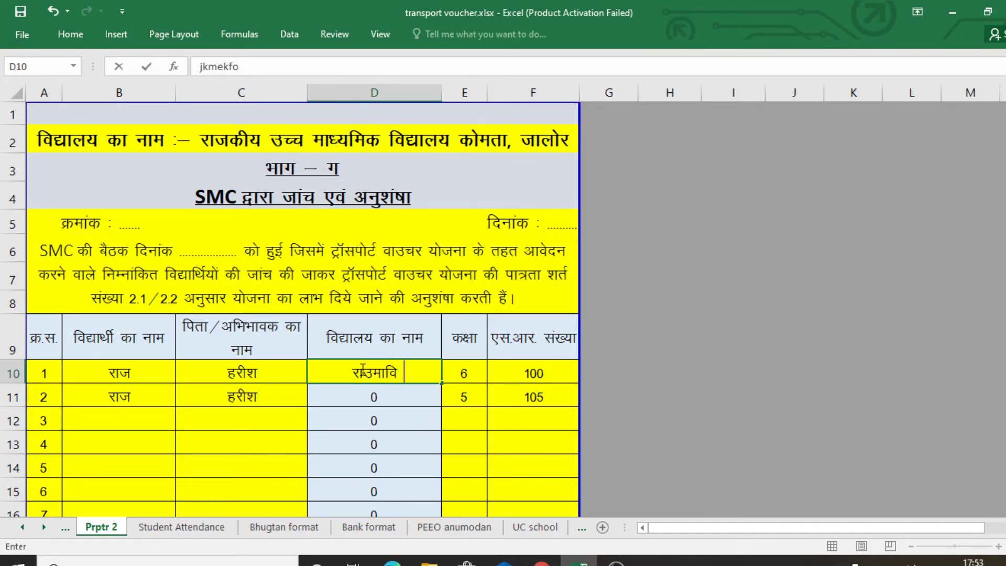
text(] dkserk)
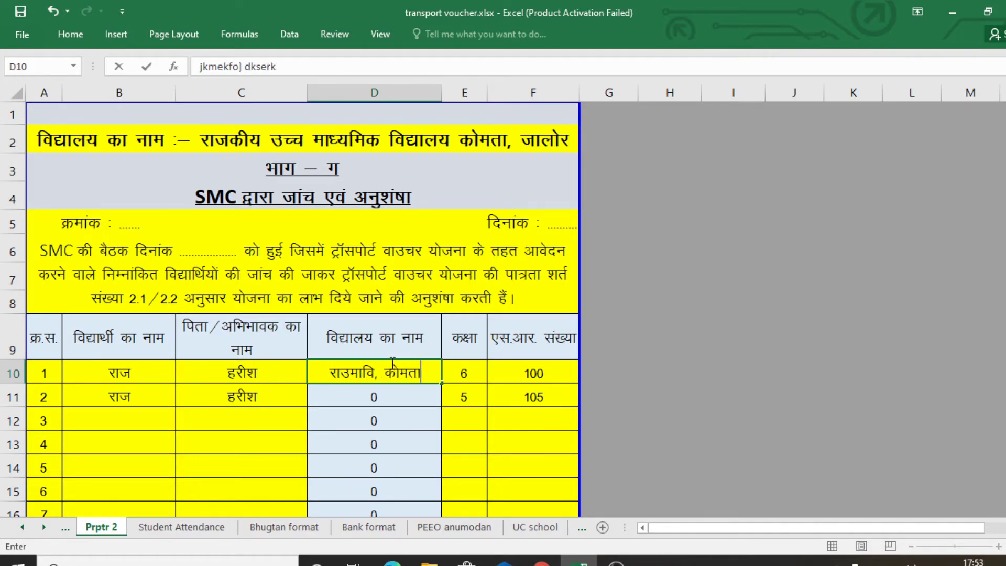
key(Tab)
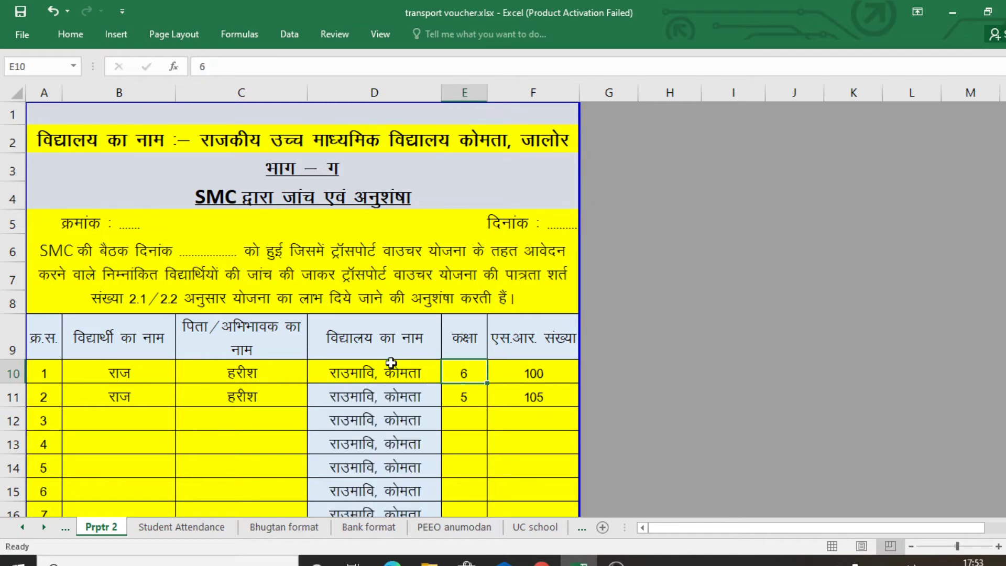
drag(1002, 157, 1003, 163)
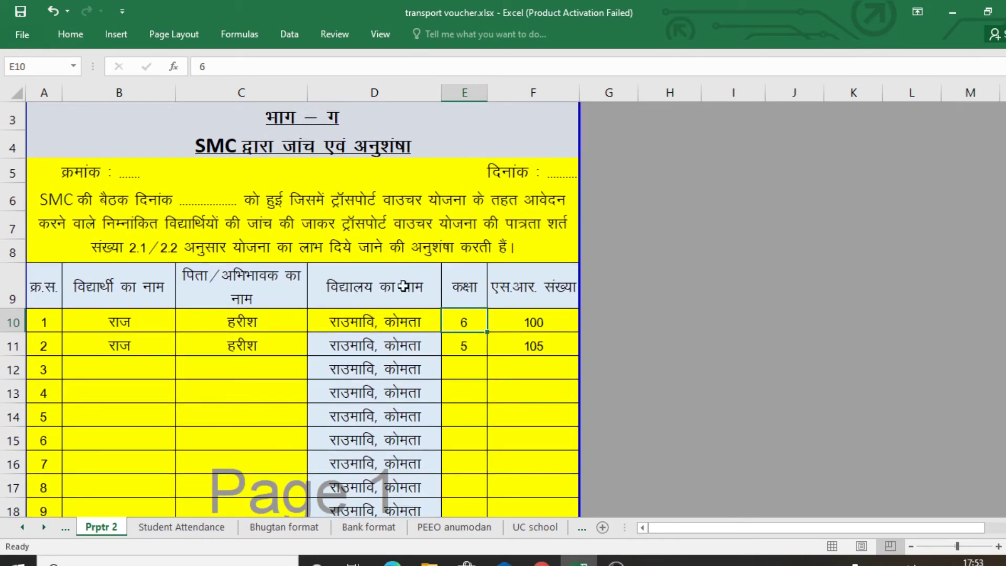
- Enter the third and fourth students' names in B12 and B13
click(136, 322)
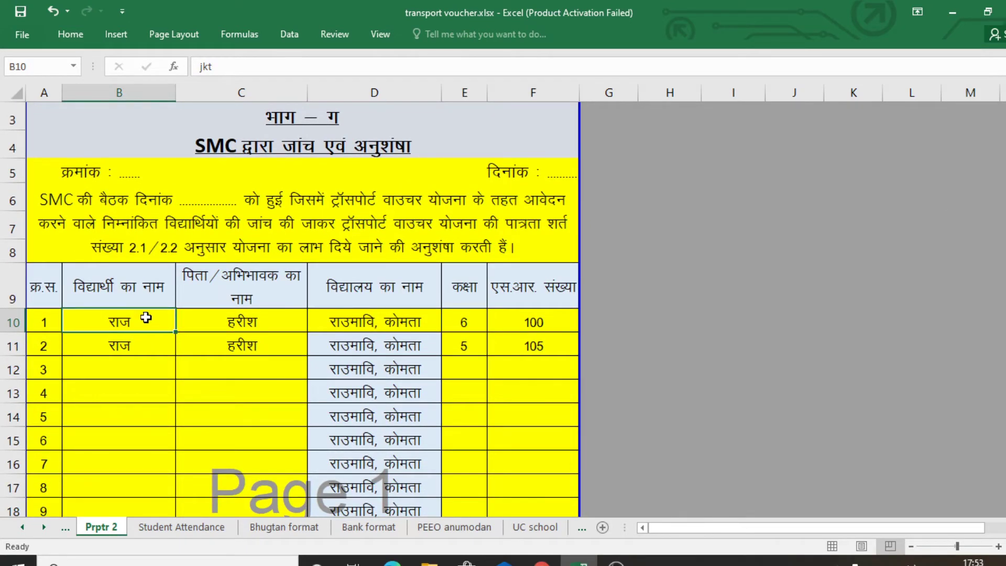
click(255, 324)
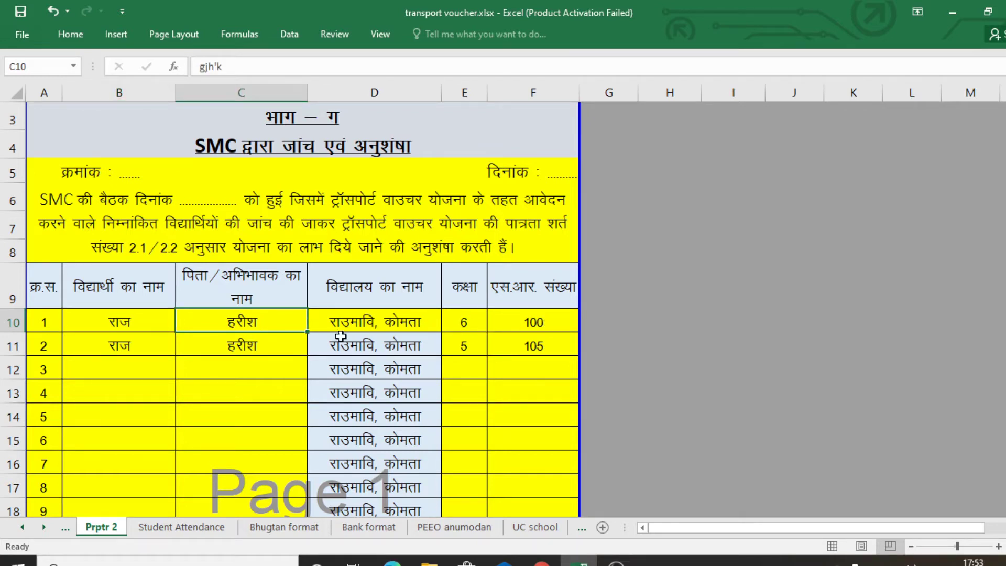
click(122, 368)
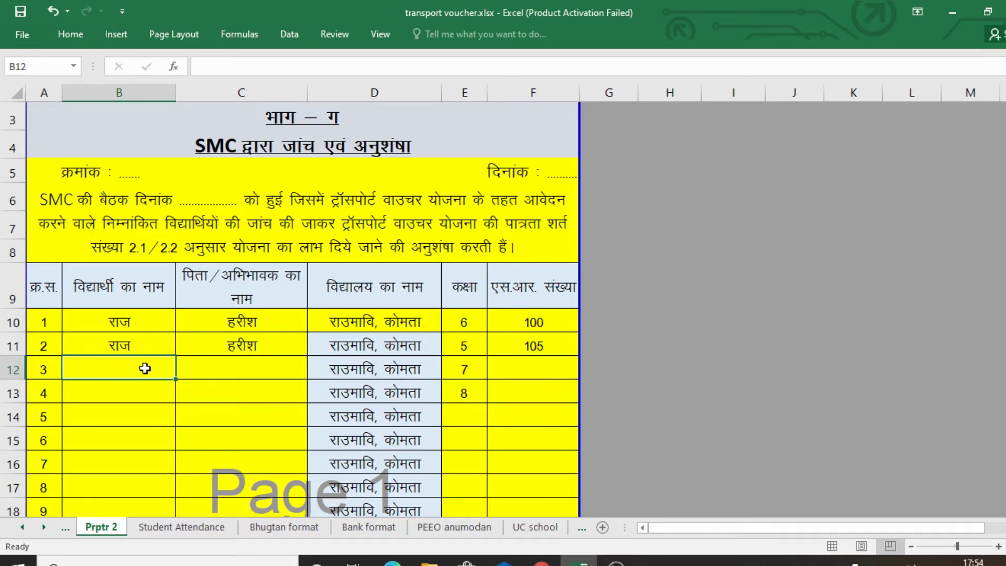
text(v)
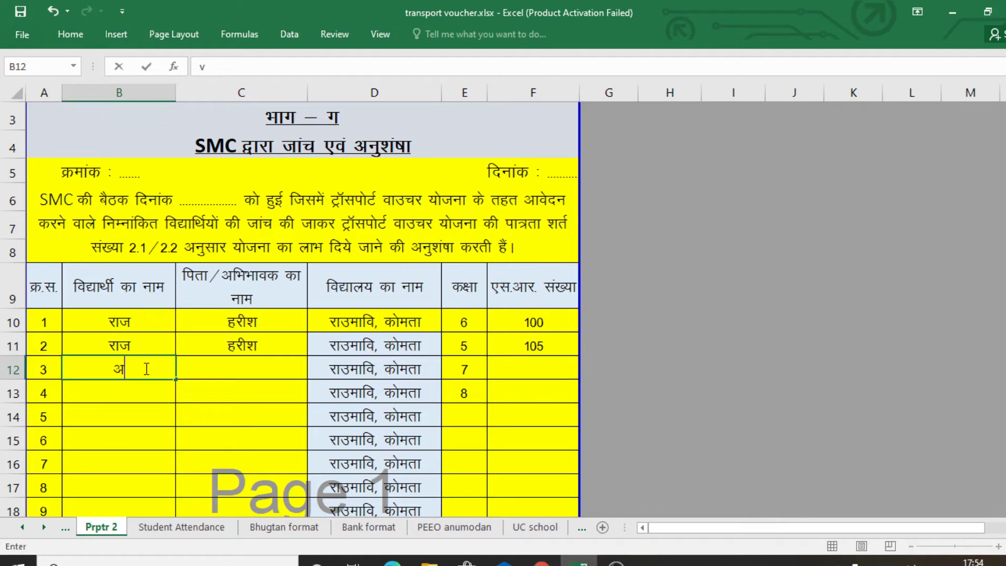
text(furk)
key(Return)
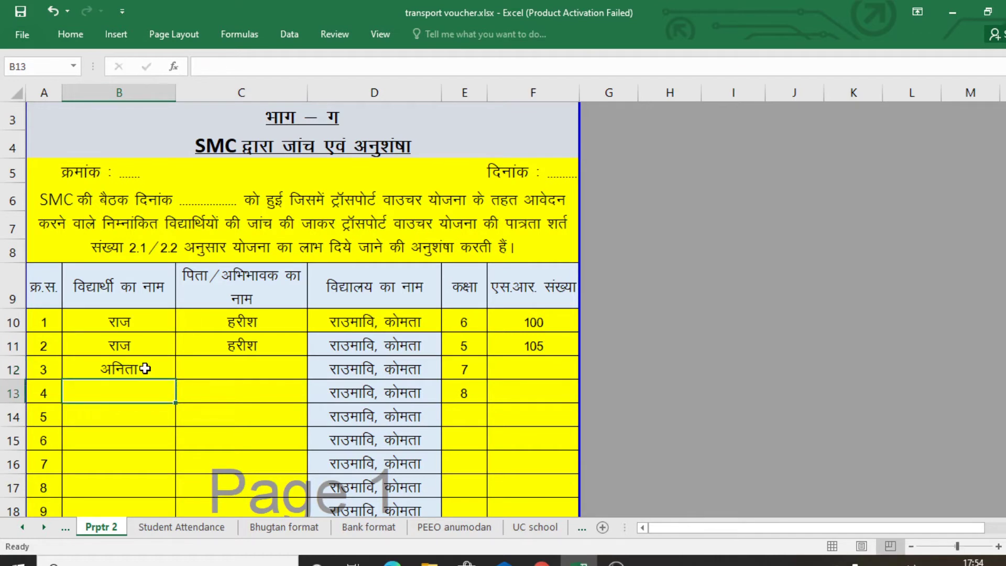
text(cchrk)
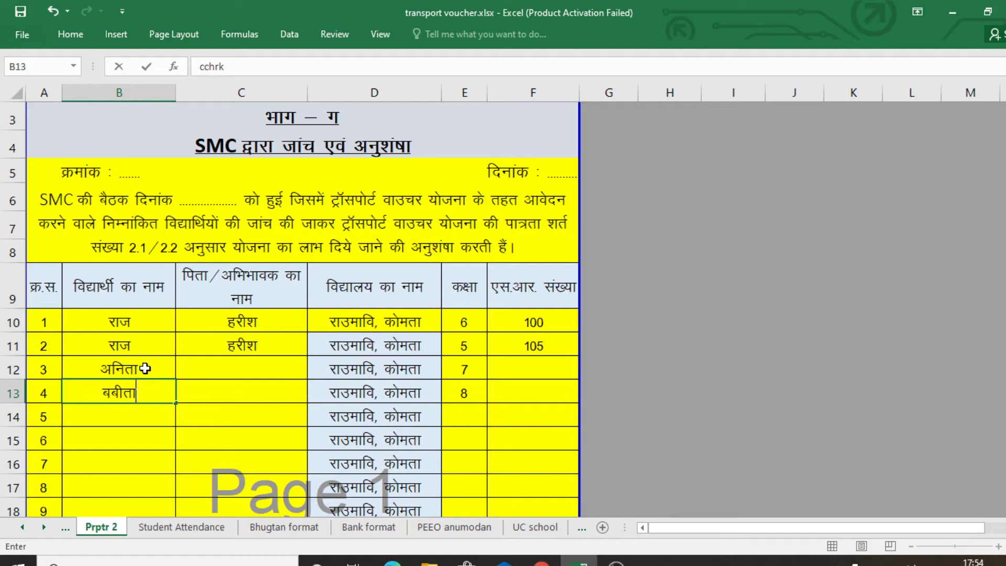
click(226, 365)
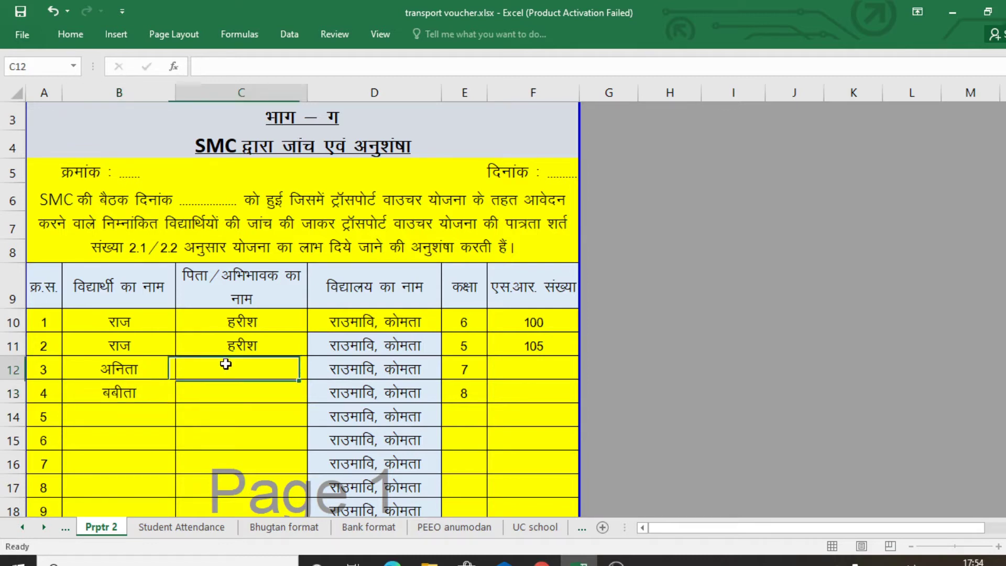
- Copy the father's name from C11 into C12 and C13
click(247, 345)
key(ctrl+c)
key(Down)
key(ctrl+v)
key(Down)
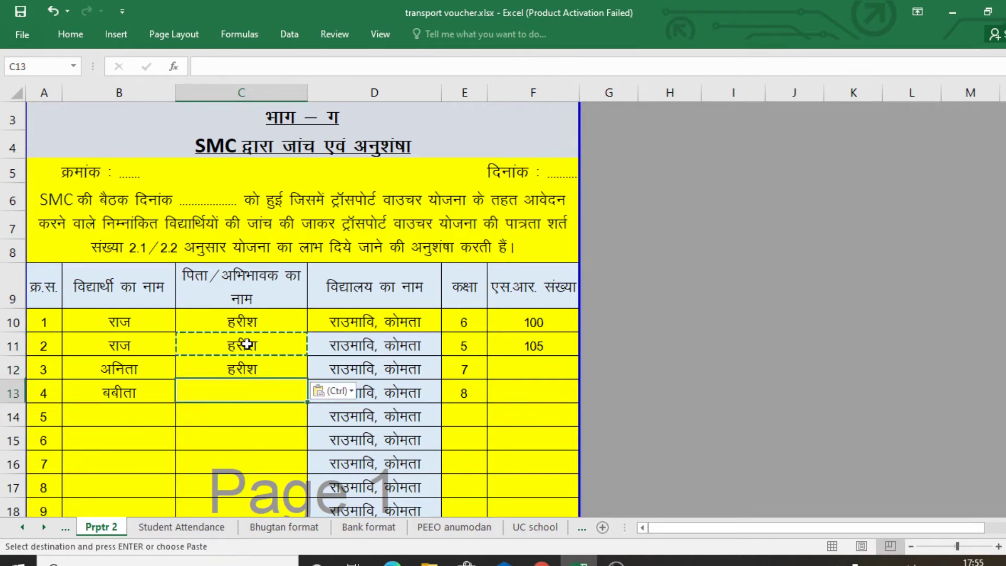
key(ctrl+v)
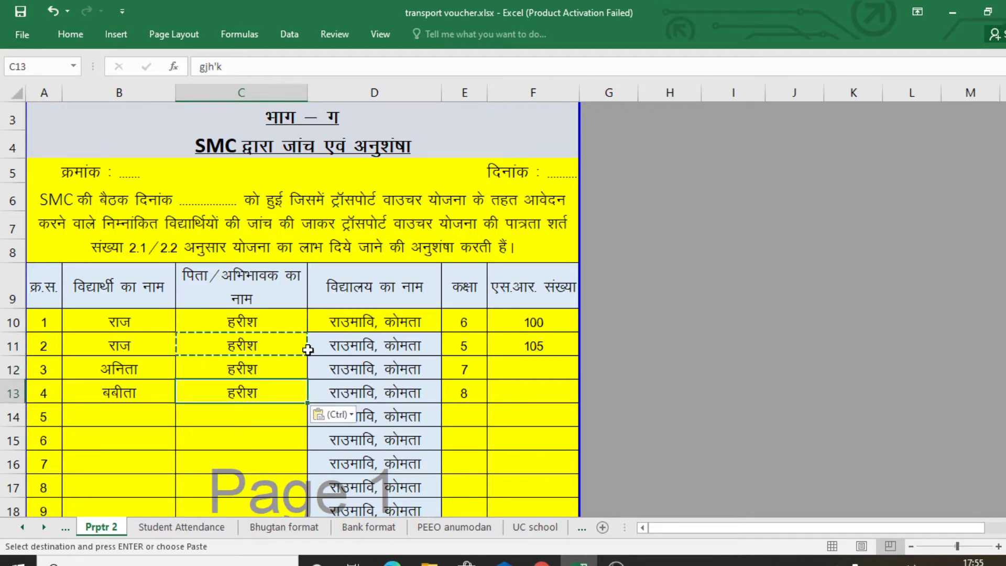
- Set the classes of the third and fourth students to 7 and 10
click(456, 363)
key(BackSpace)
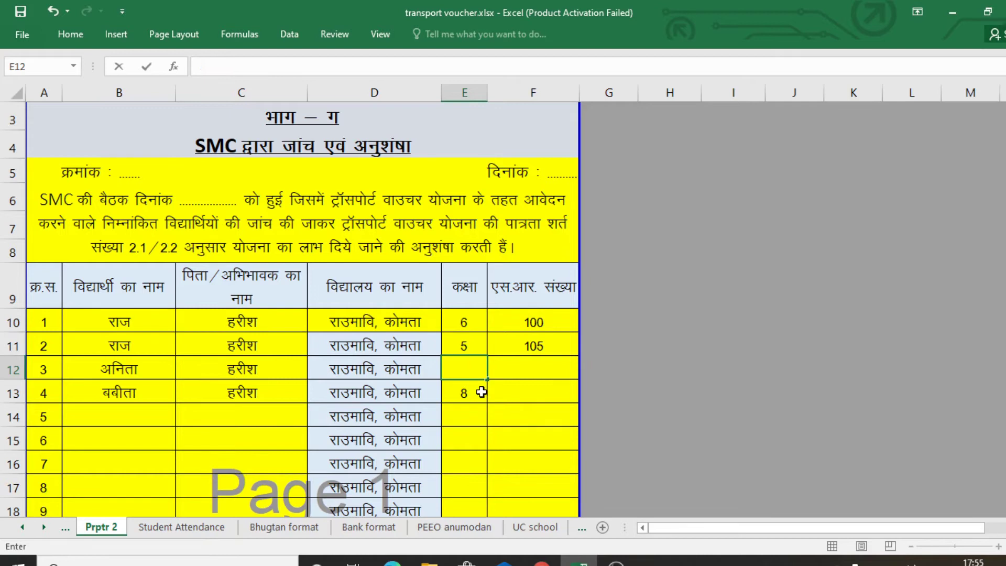
text(7)
click(471, 392)
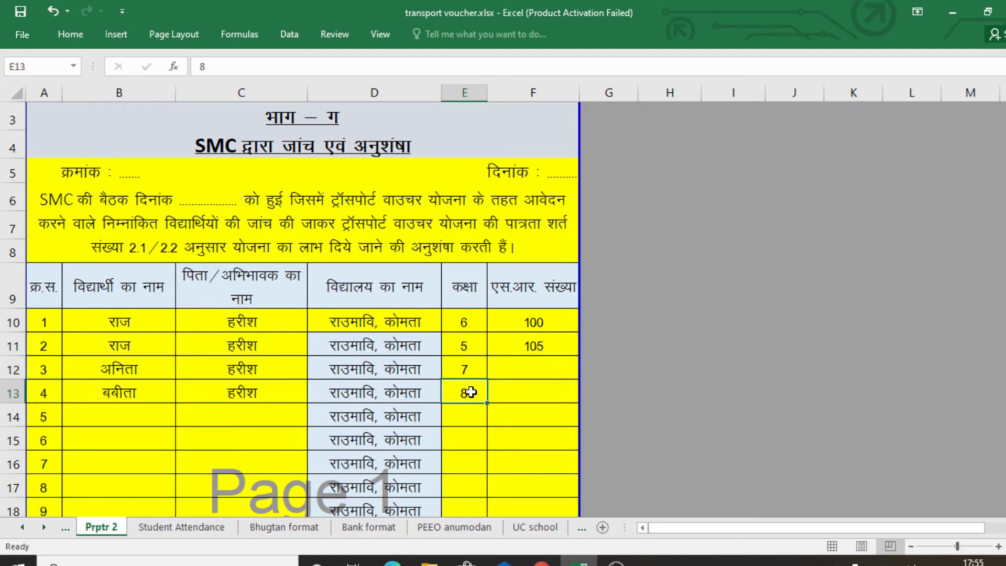
text(10)
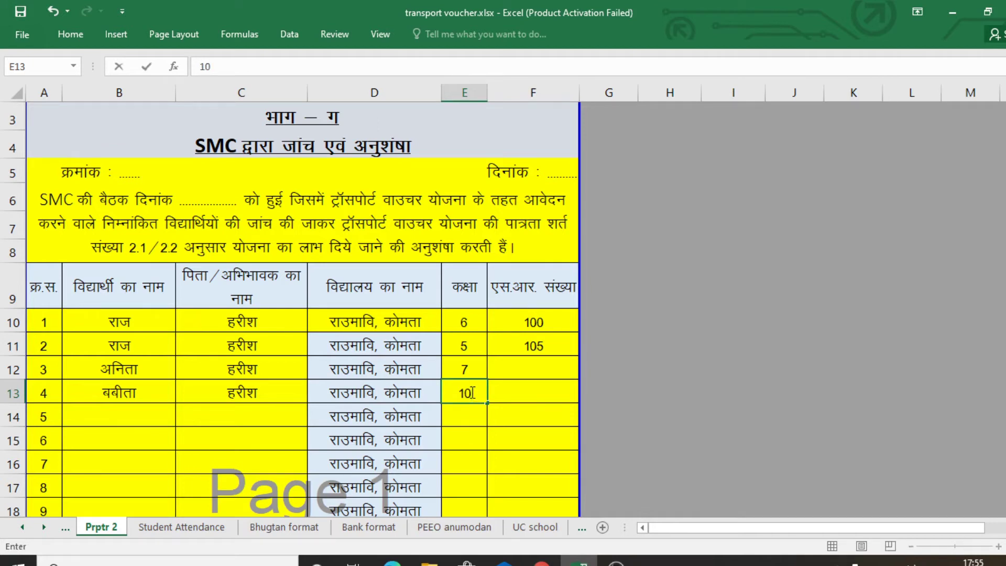
key(Tab)
- Enter SR numbers 220 and 354 in F12:F13, then open the Student Attendance sheet
click(534, 367)
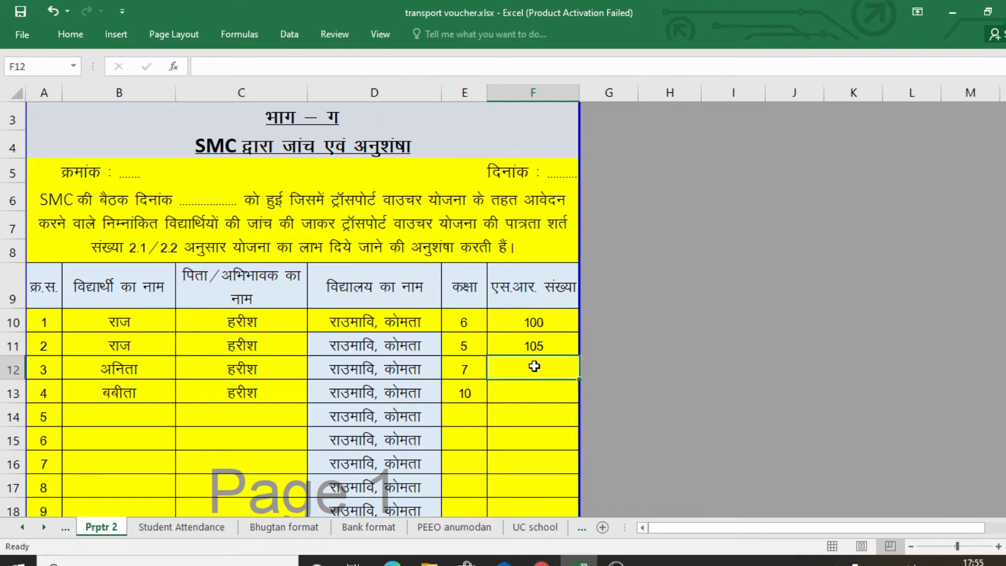
text(220)
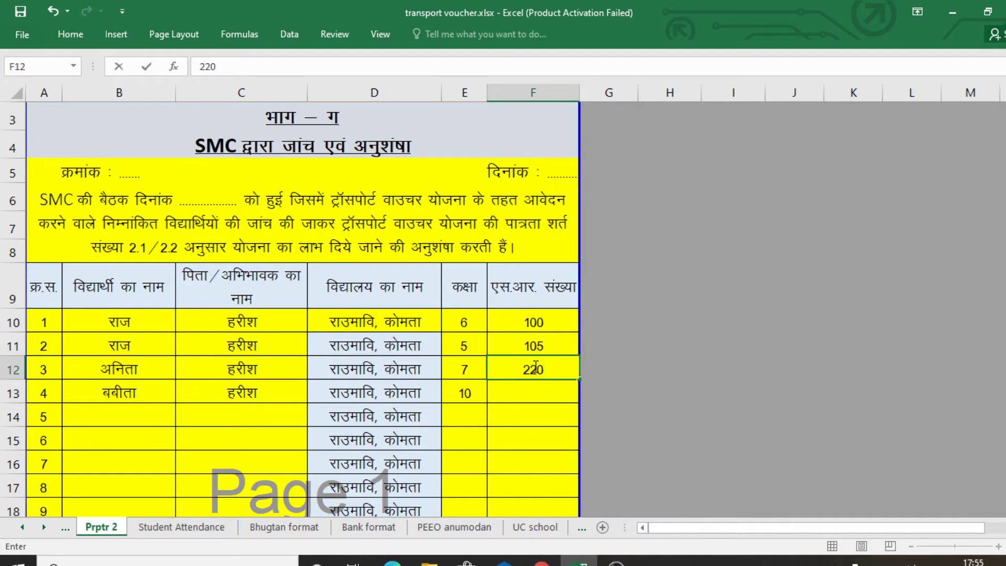
key(Return)
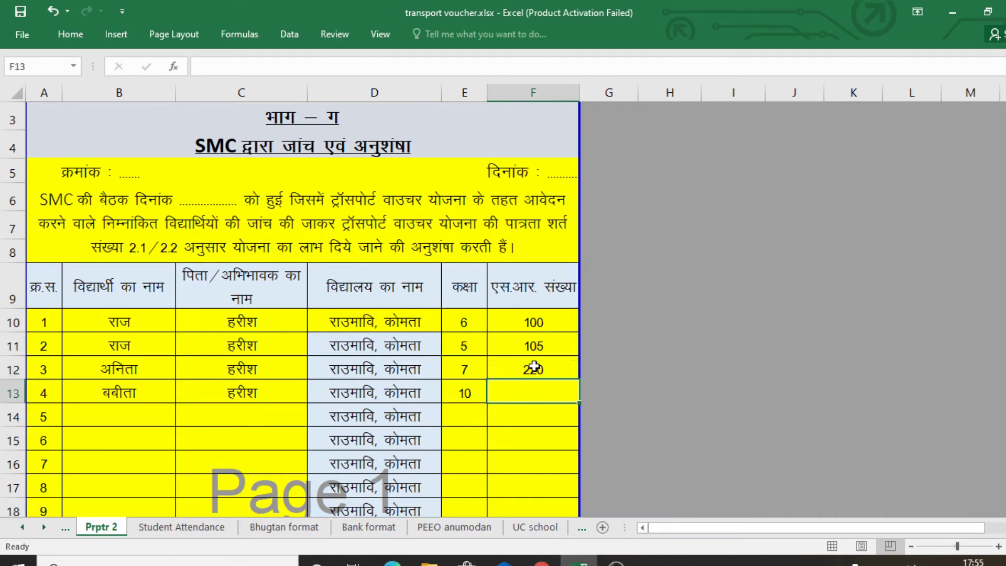
text(354)
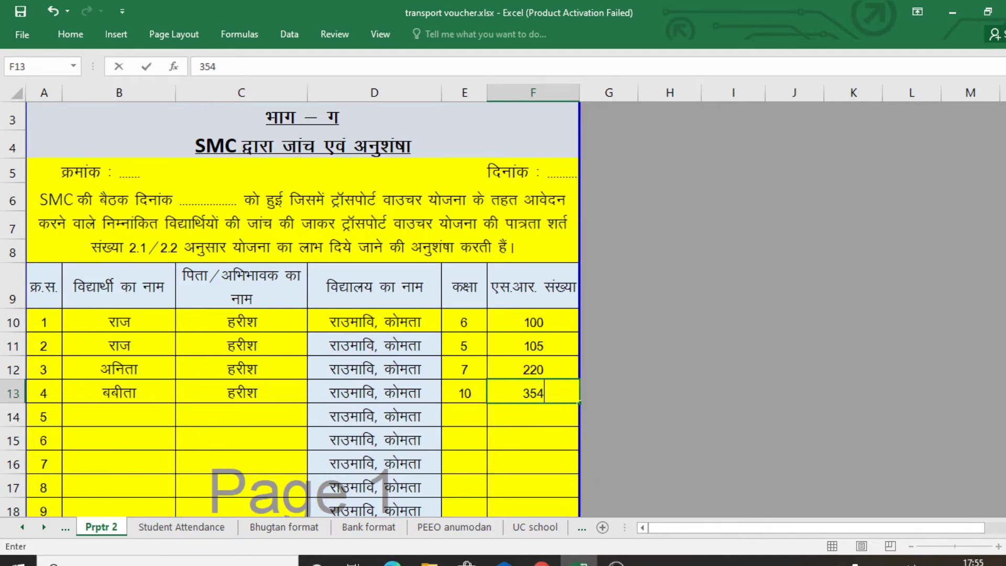
mouse_move(1002, 171)
mouse_down()
mouse_move(1002, 181)
mouse_move(1002, 170)
mouse_up()
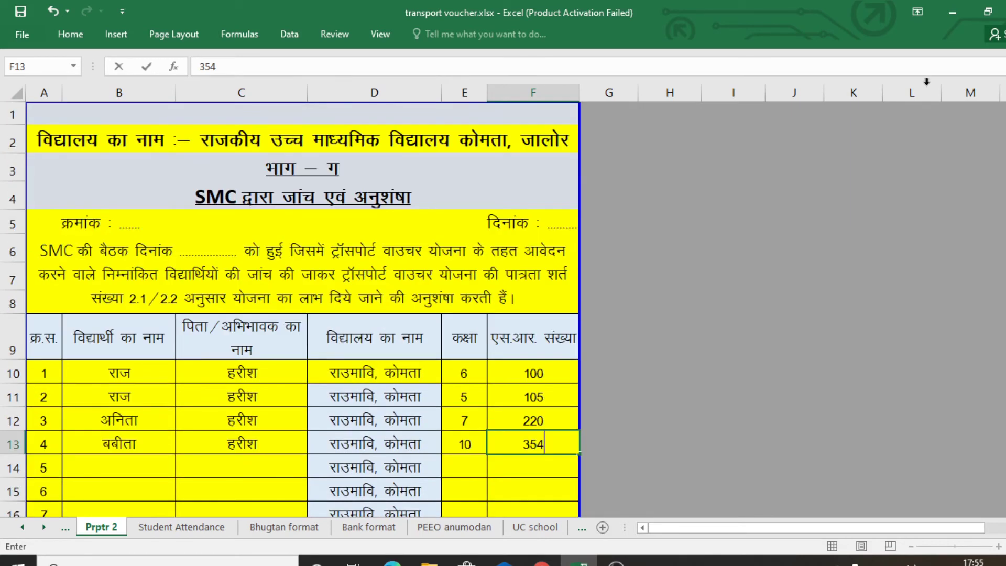
click(189, 527)
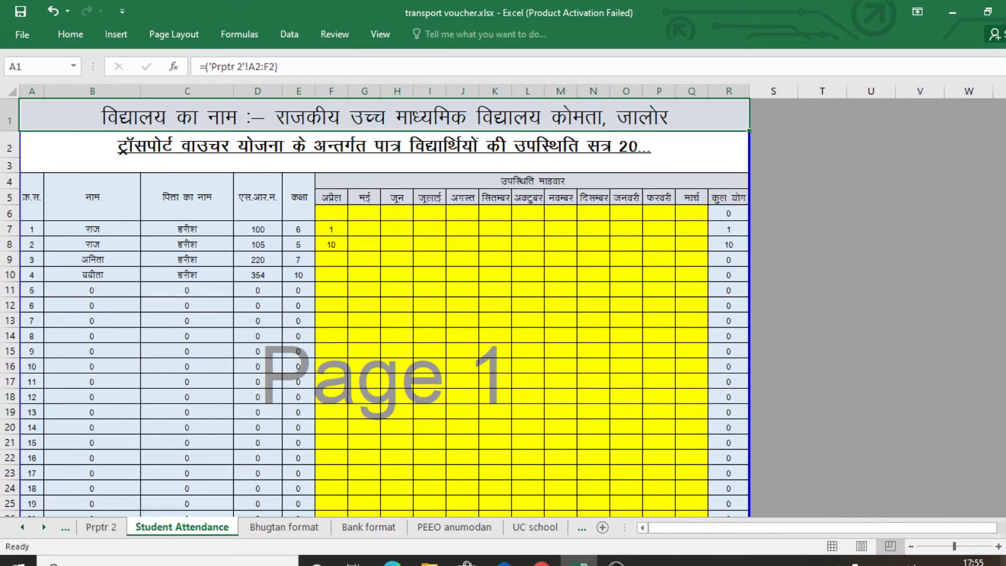
- Zoom in and enter the third student's April–July attendance: 10, 15, 25, 15
click(998, 547)
click(998, 546)
click(998, 547)
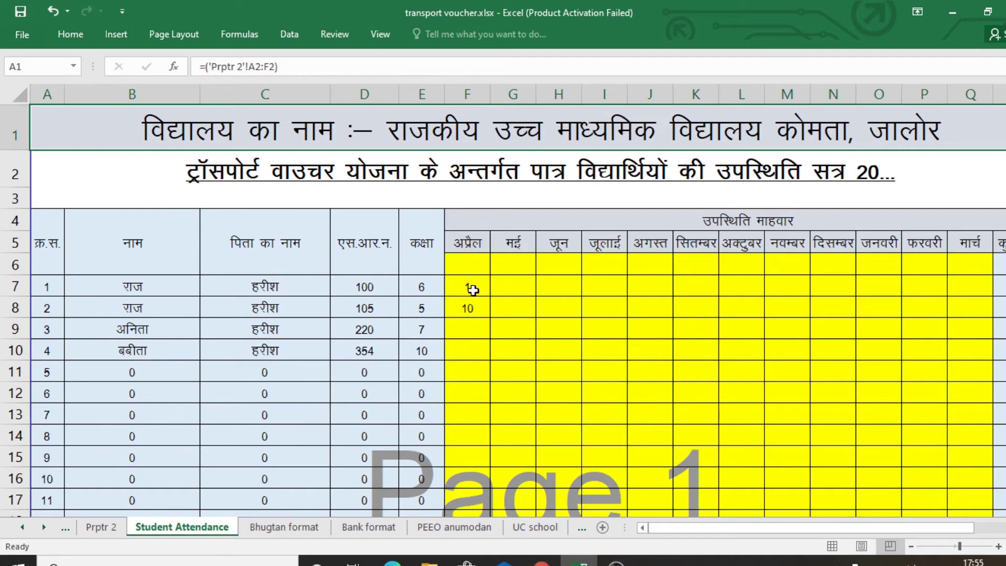
click(472, 329)
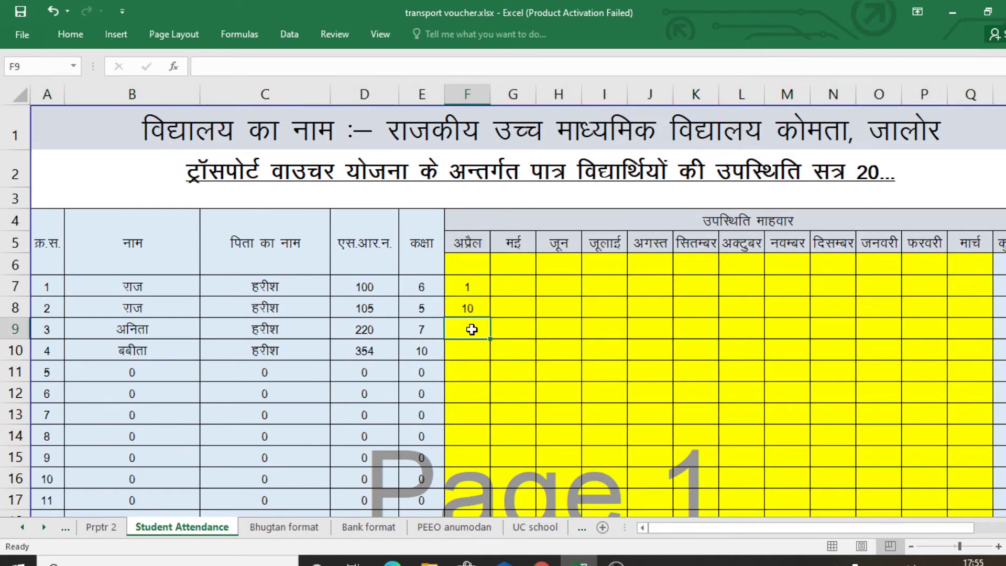
text(10)
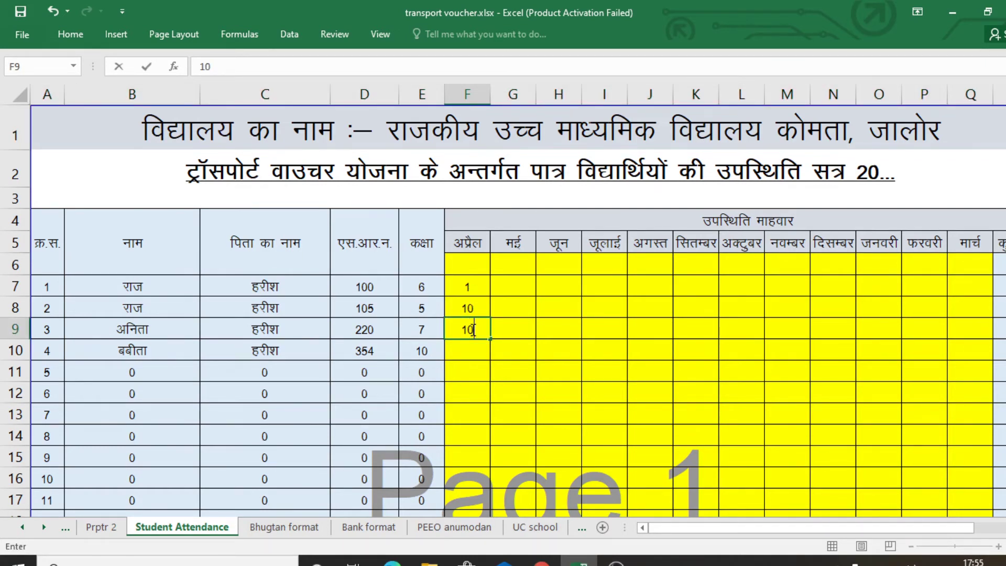
key(Tab)
text(15)
key(Tab)
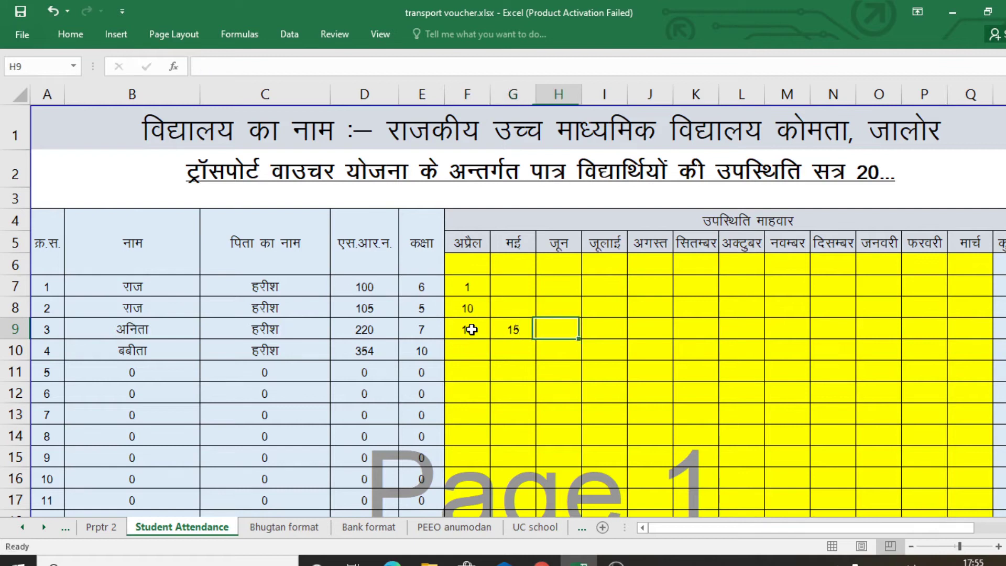
text(25)
key(Tab)
text(15)
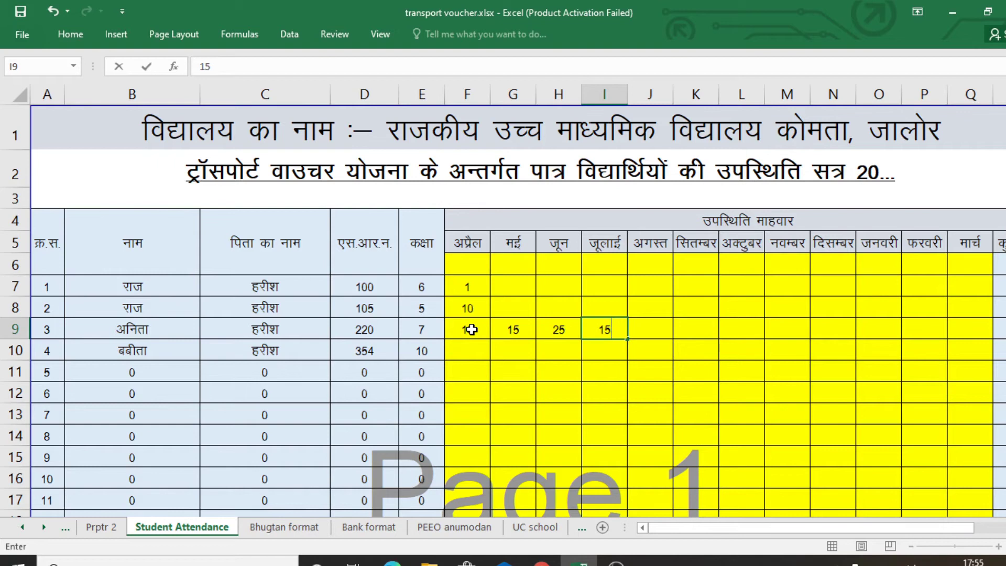
click(466, 348)
- Enter the fourth student's April–July attendance 12, 14, 16, 18, then open Bhugtan format
text(12)
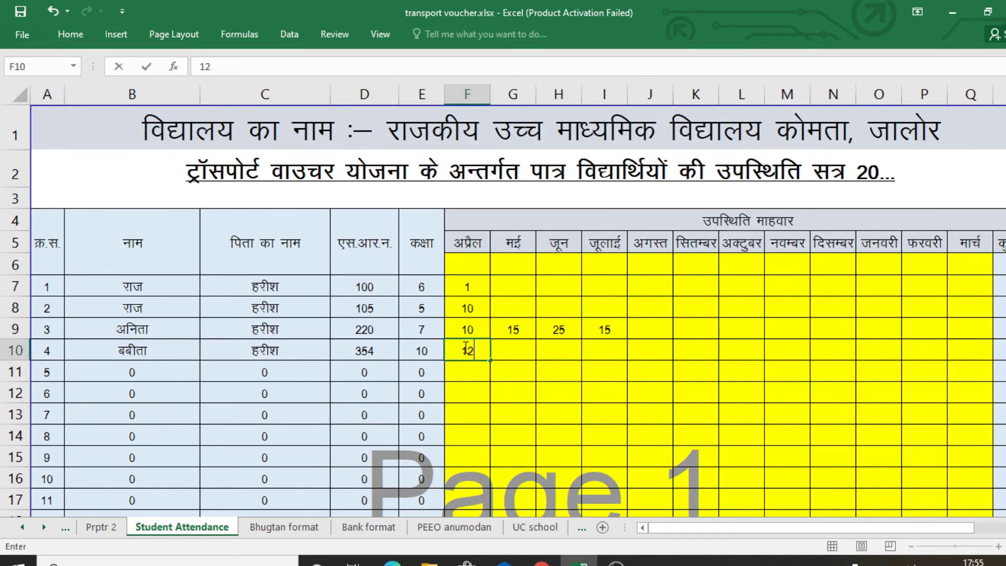
key(Tab)
text(14)
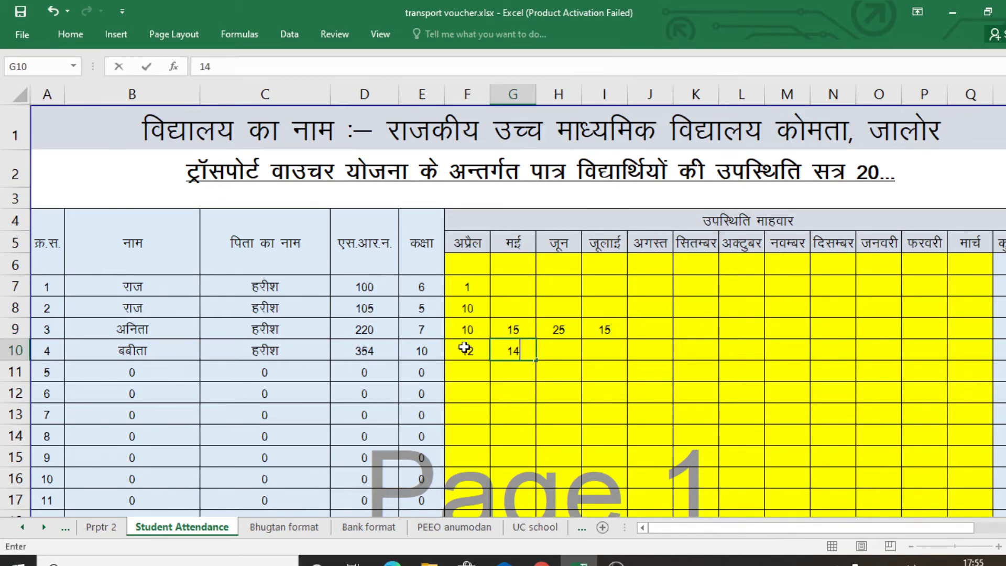
key(Tab)
text(16)
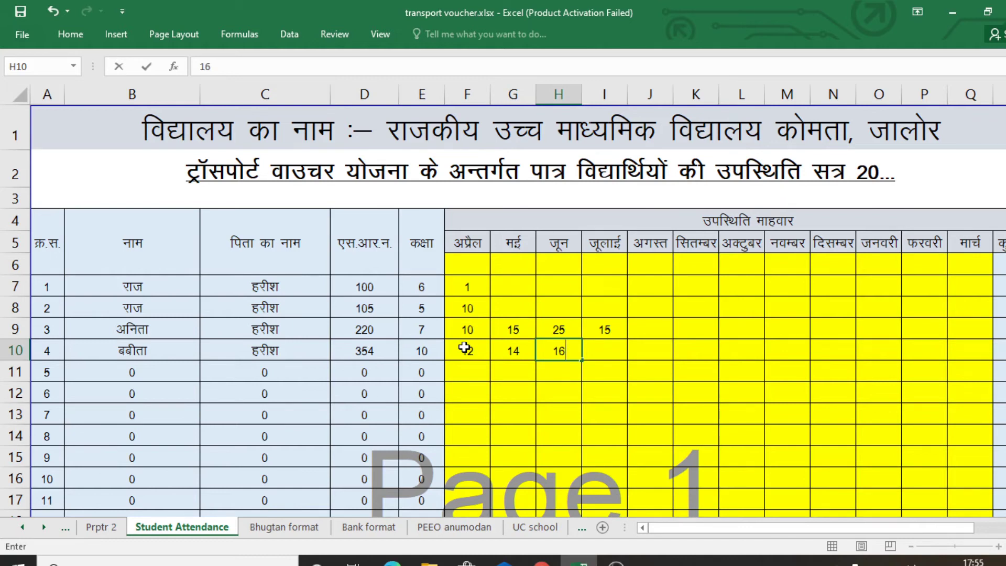
key(Tab)
text(18)
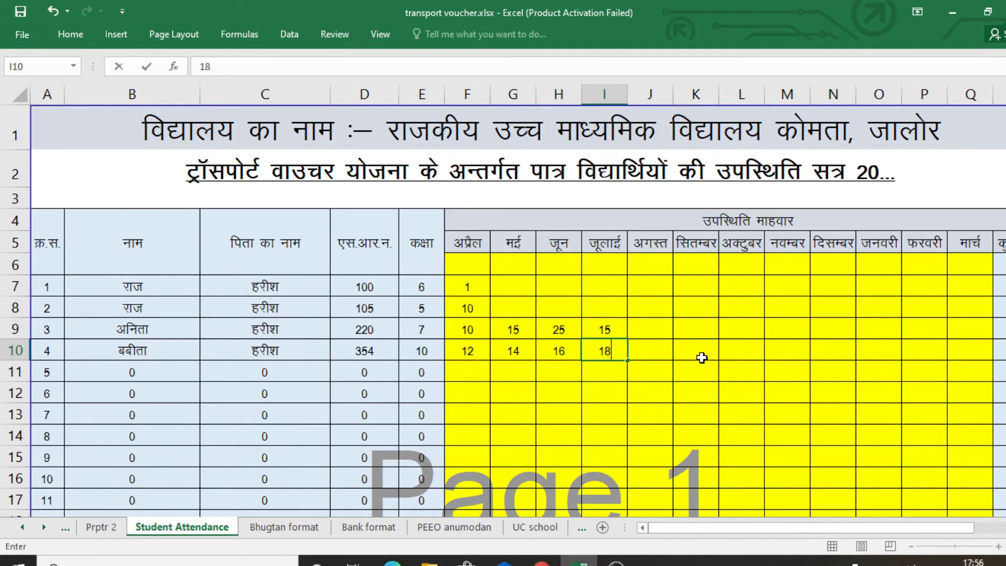
drag(791, 527, 886, 532)
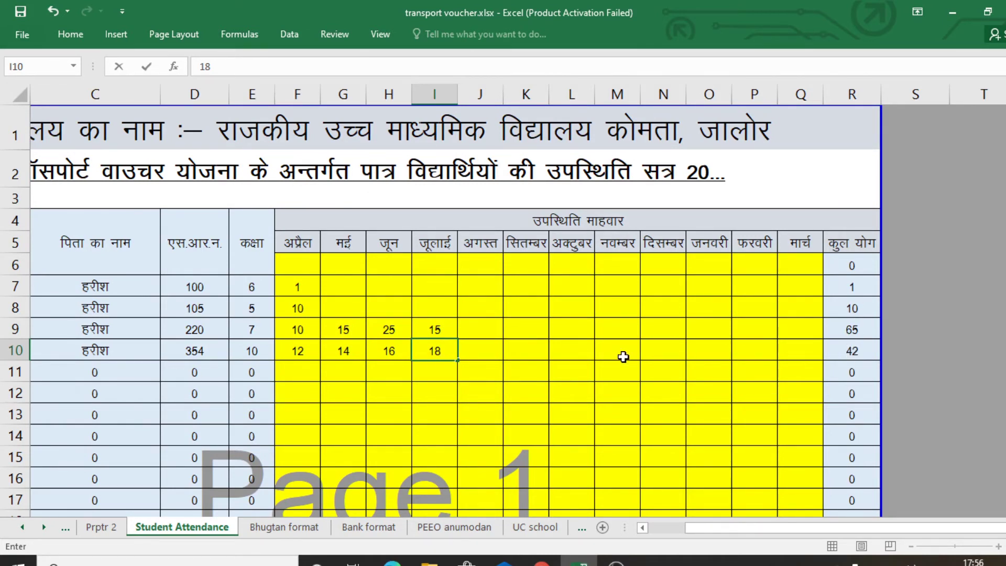
click(679, 534)
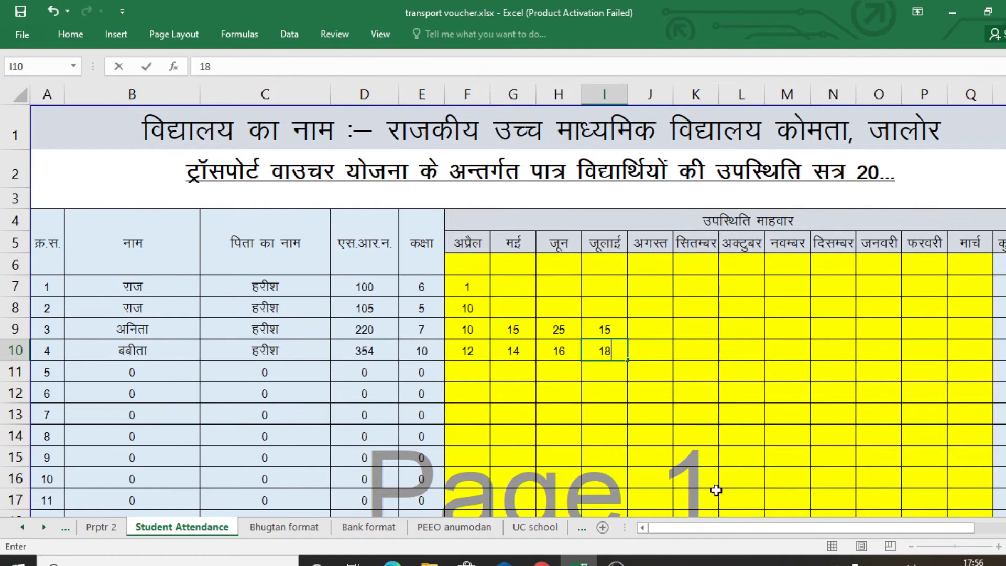
click(287, 528)
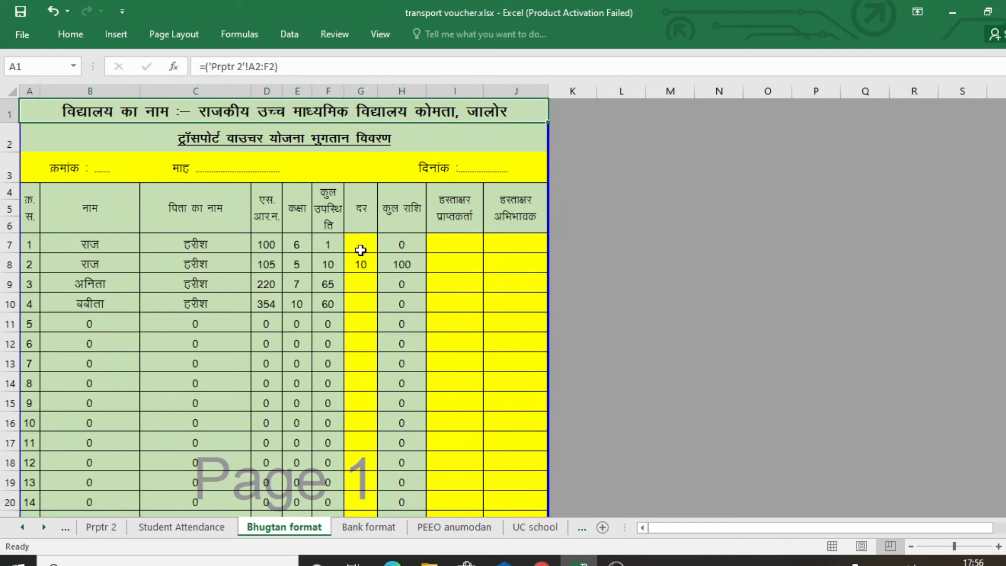
- Change the second student's rate in G8 to 10
click(358, 265)
key(BackSpace)
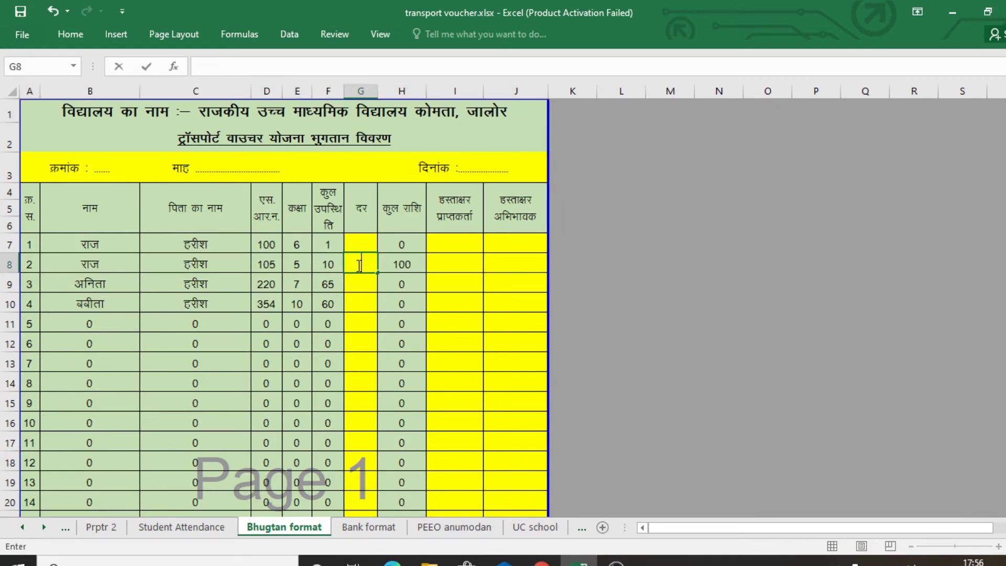
click(364, 247)
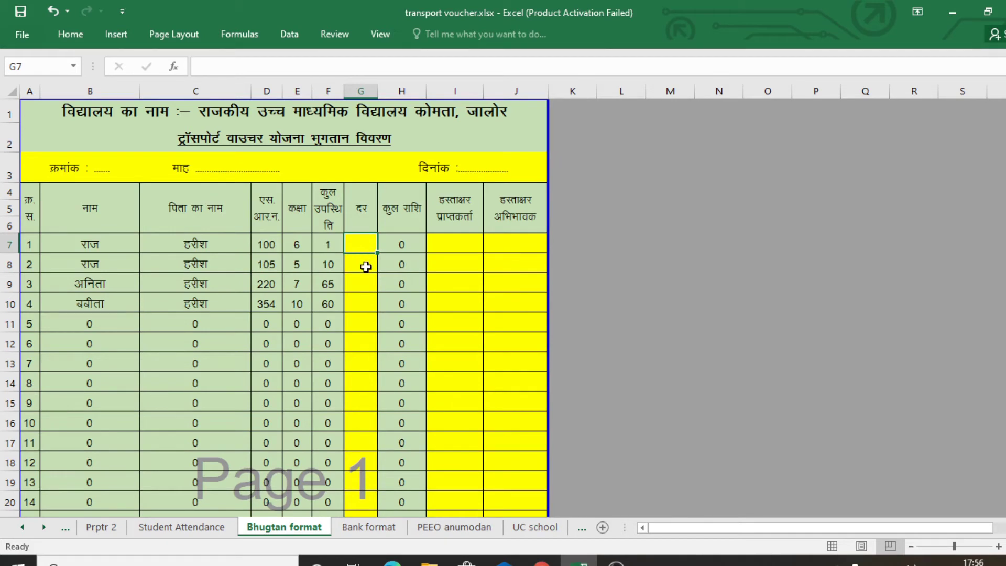
click(366, 267)
text(10)
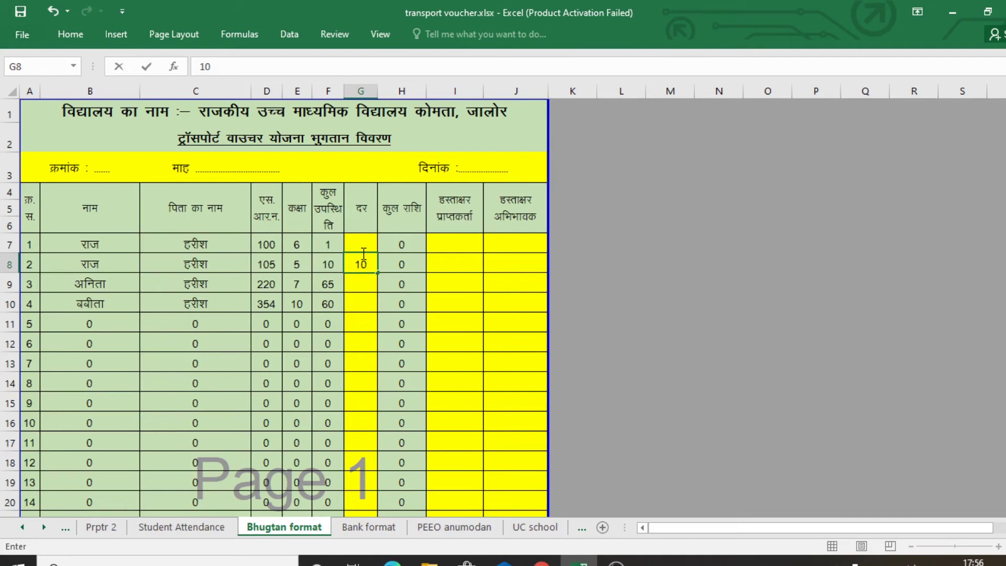
- Enter rates 15 in G7, 15 in G9 and 20 in G10, then open Bank format
click(363, 240)
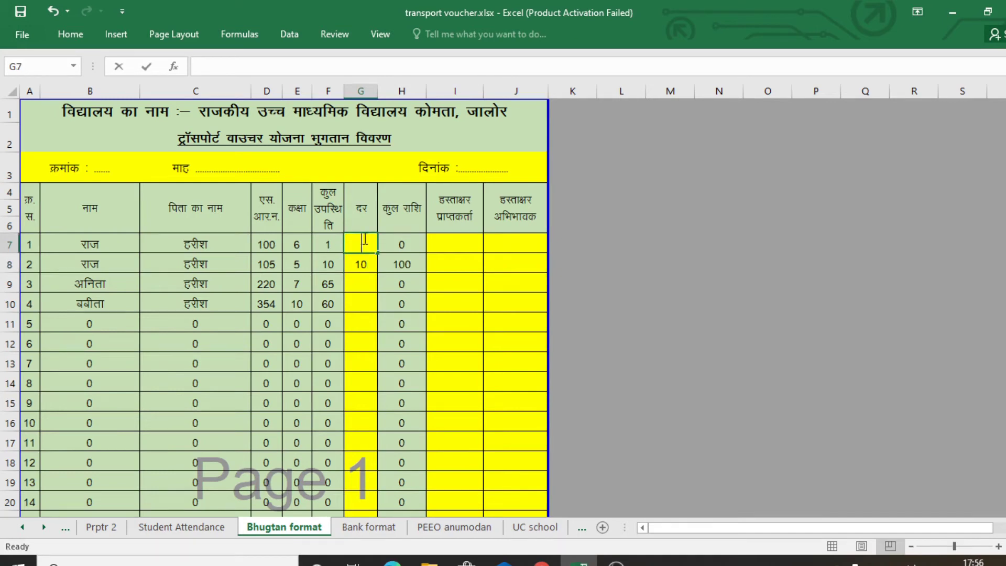
text(15)
click(366, 284)
text(15)
click(365, 307)
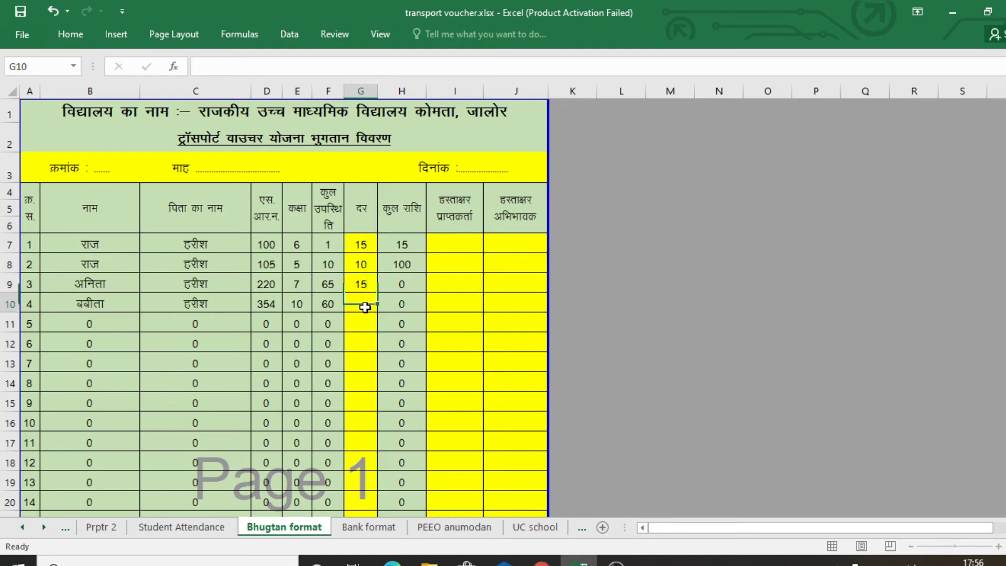
text(20)
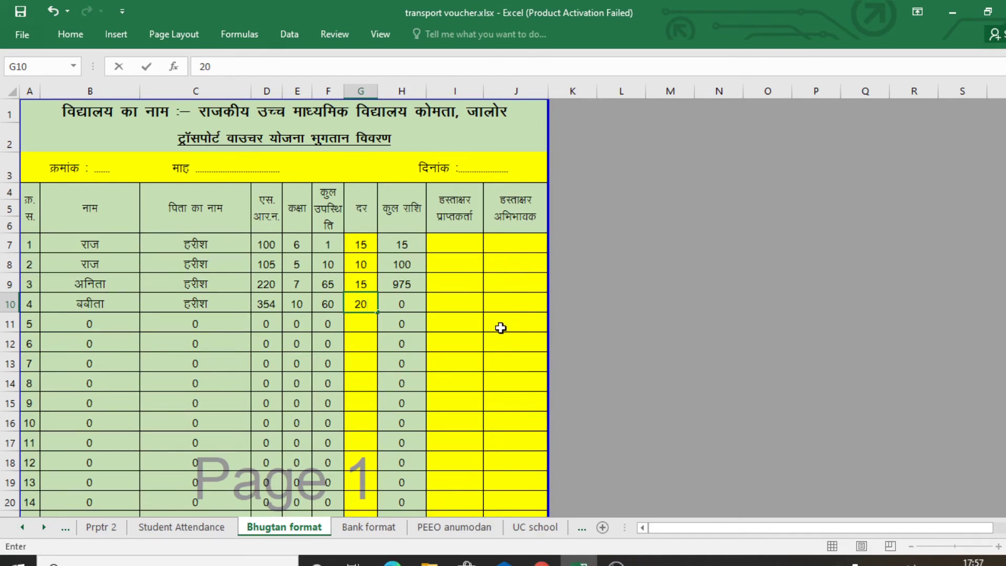
click(478, 338)
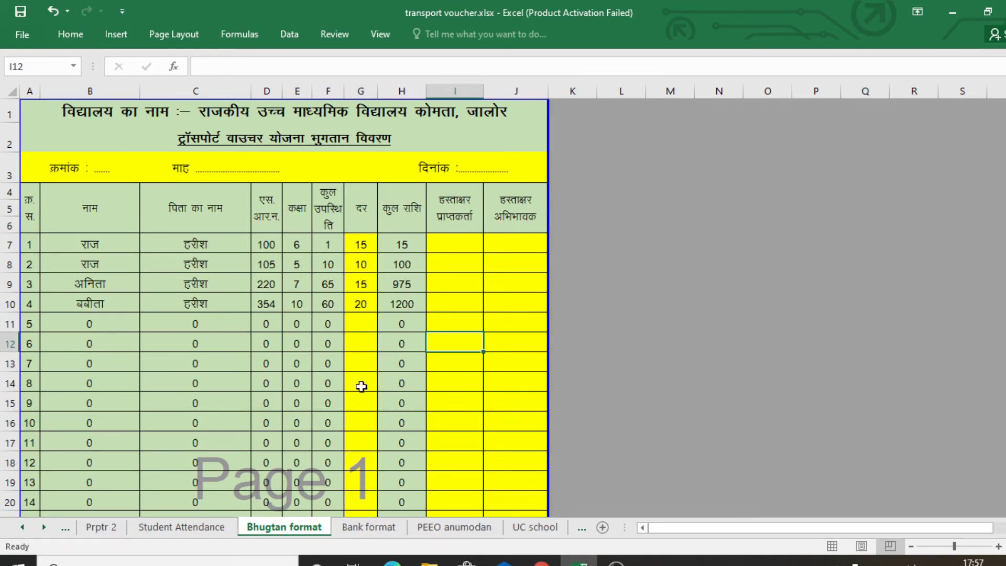
click(366, 528)
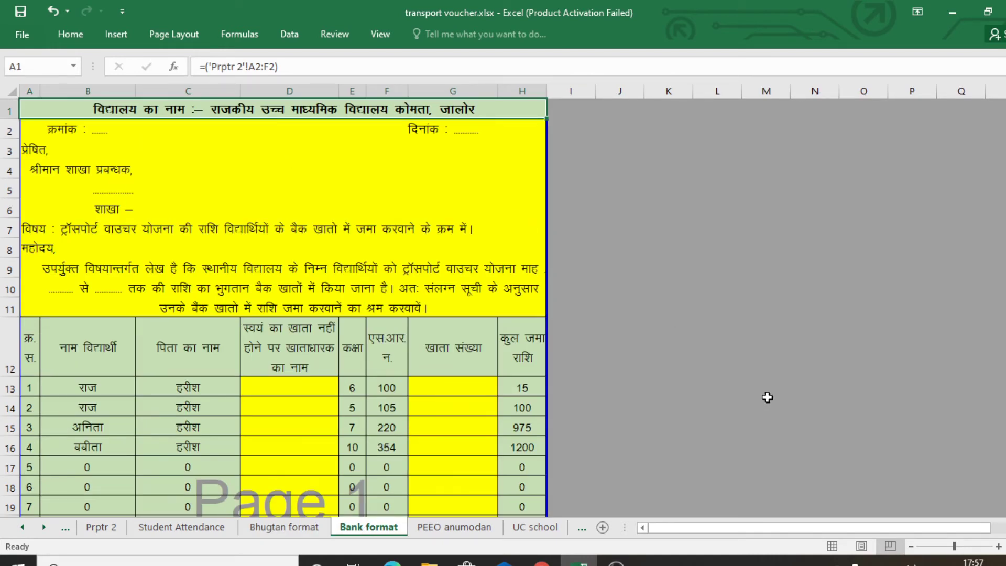
- Zoom in, enter the first student's bank account number in G13, then open PEEO anumodan
click(999, 547)
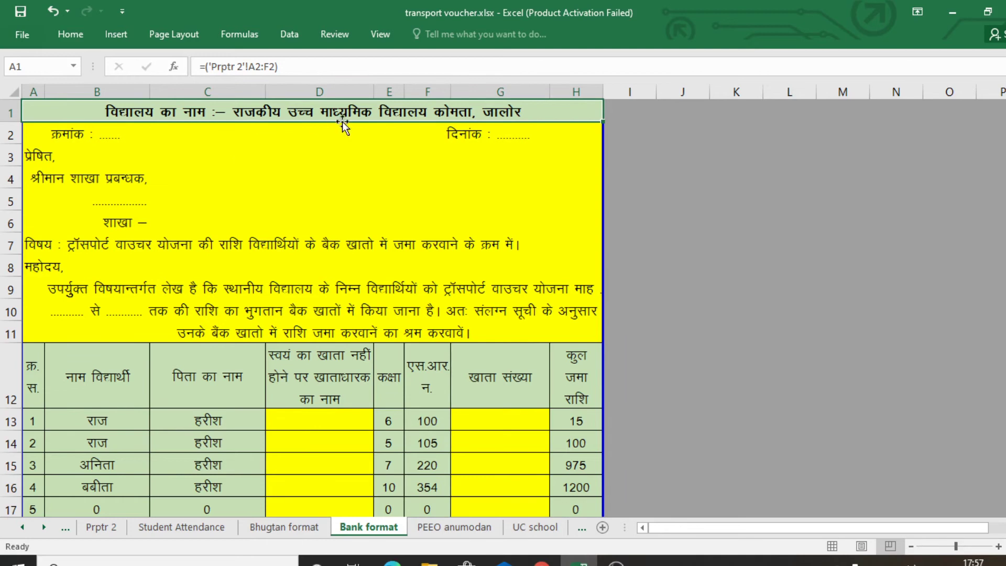
drag(1002, 220, 1002, 226)
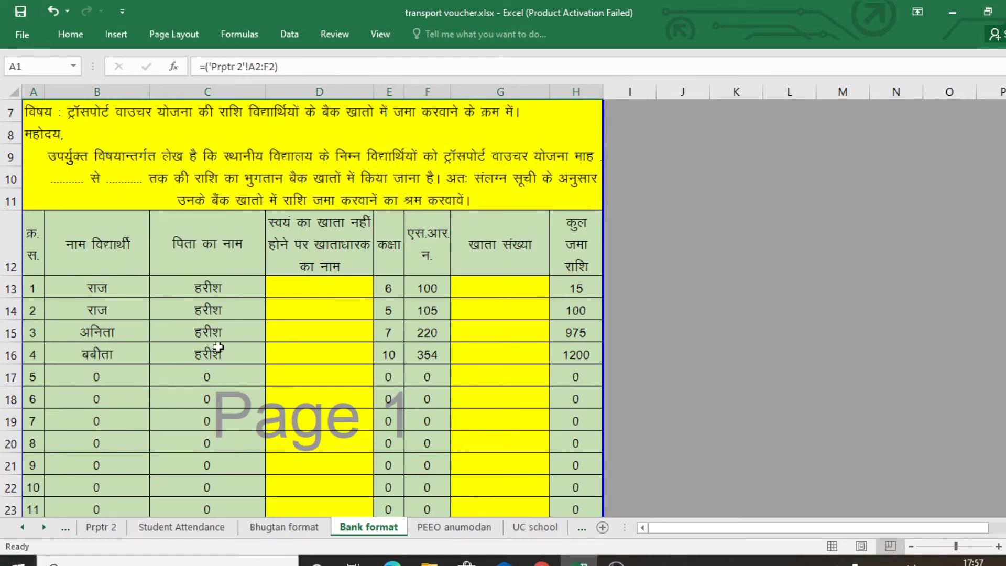
click(310, 287)
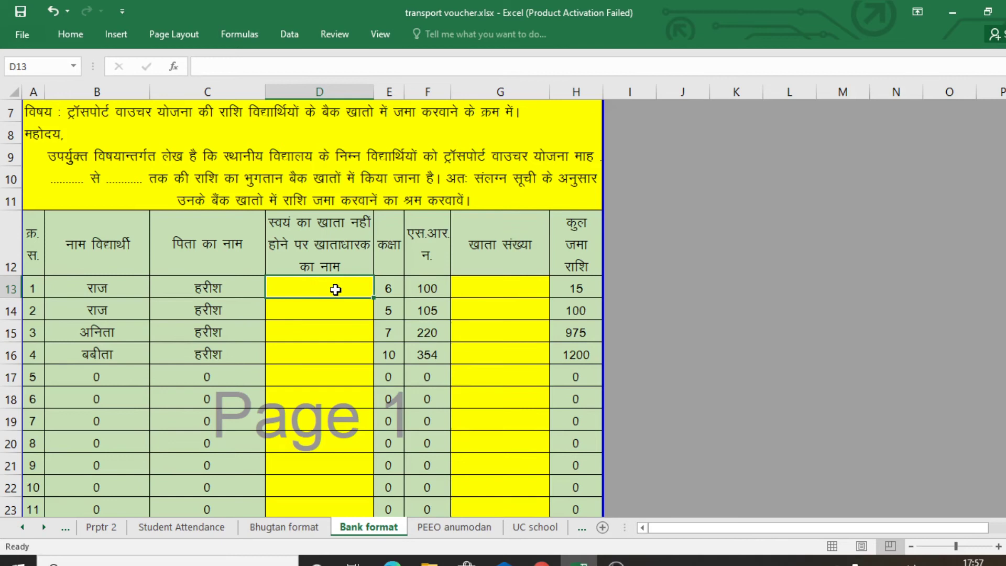
click(504, 289)
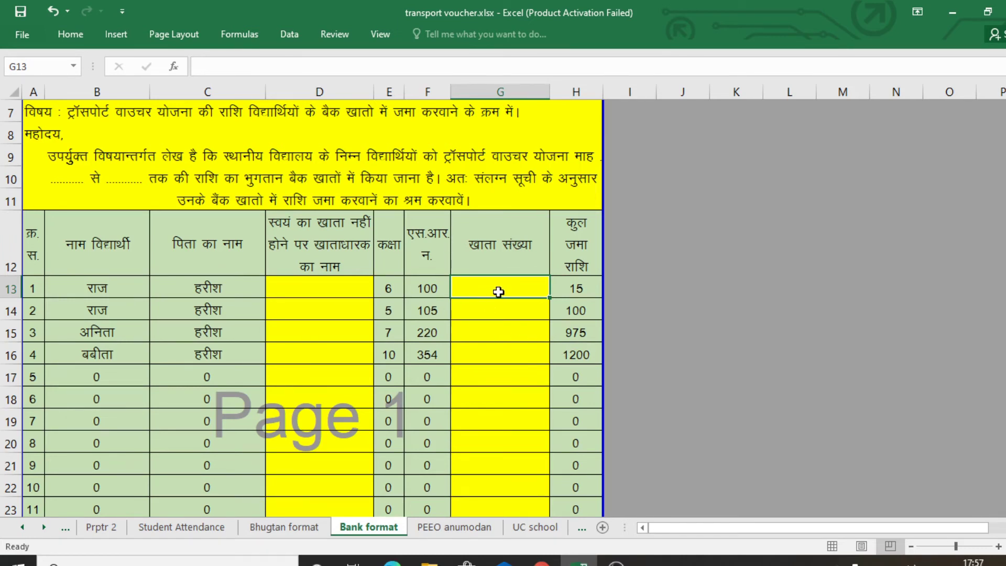
text(5)
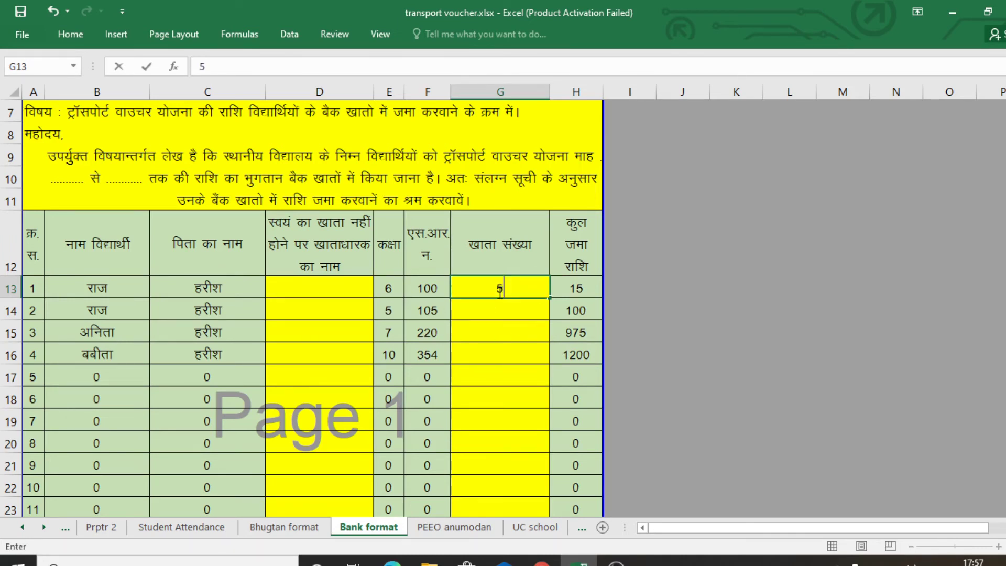
text(111111111)
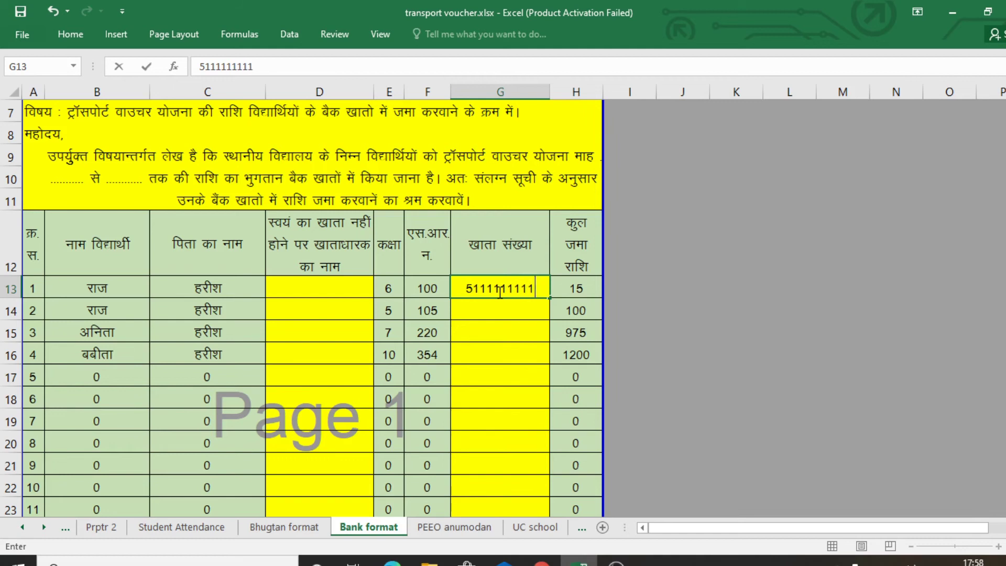
click(501, 336)
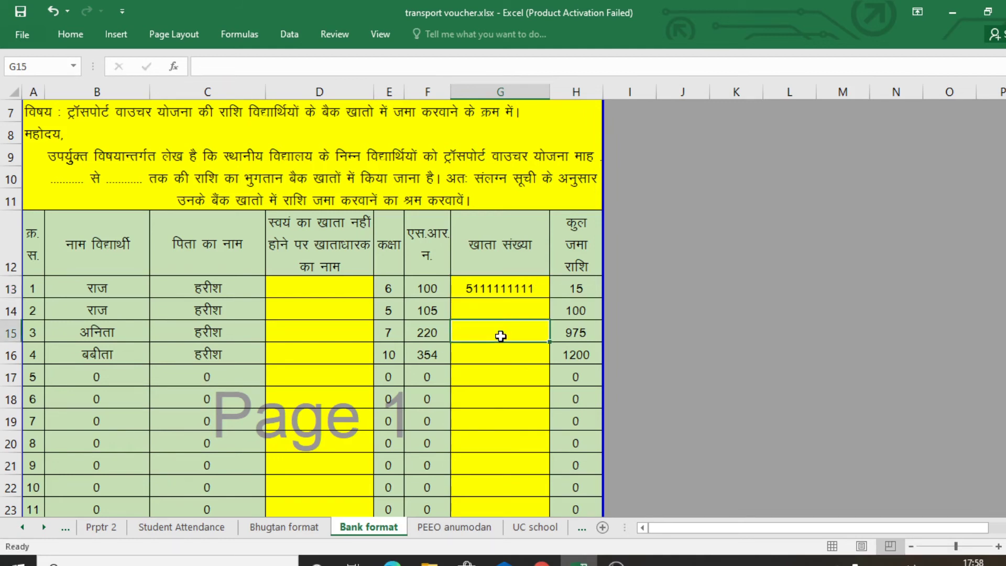
click(450, 528)
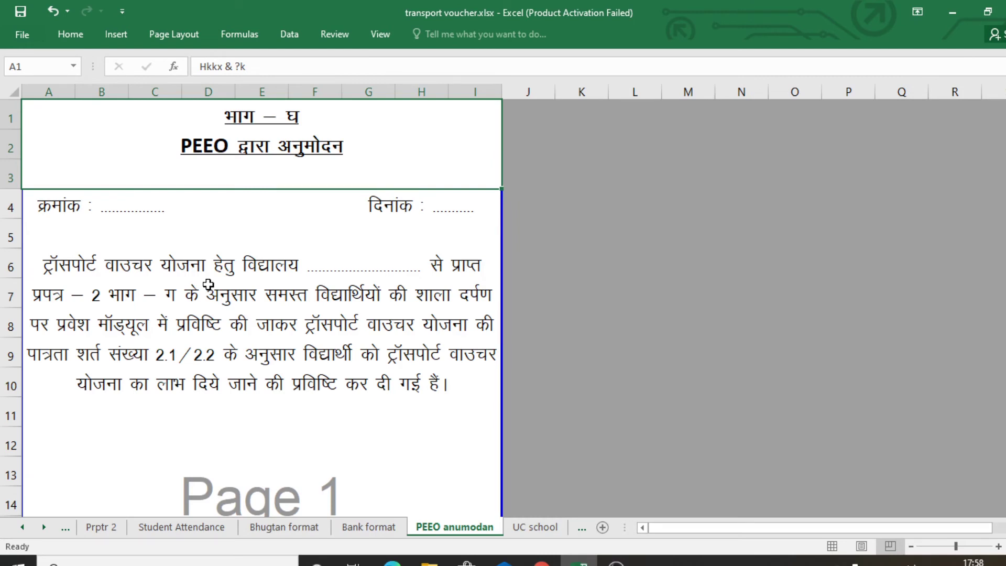
- Bring up the UC school certificate showing 2290 distributed and 2290 remaining
click(534, 529)
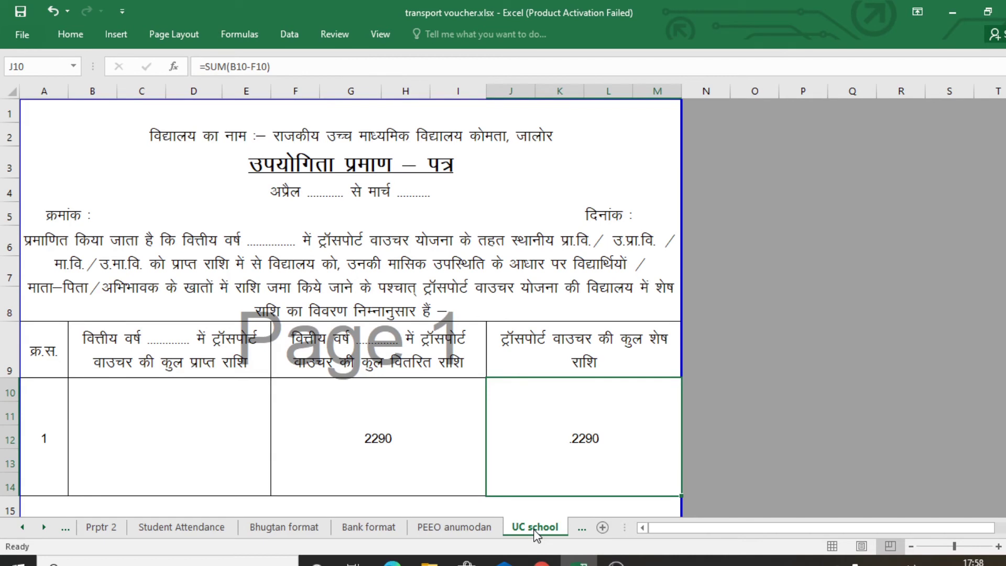
click(474, 530)
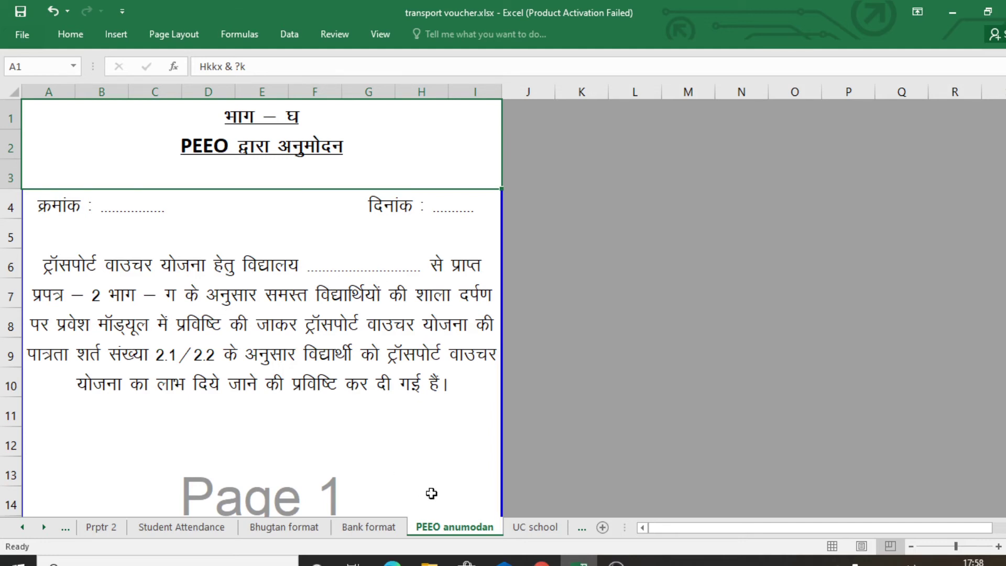
click(535, 527)
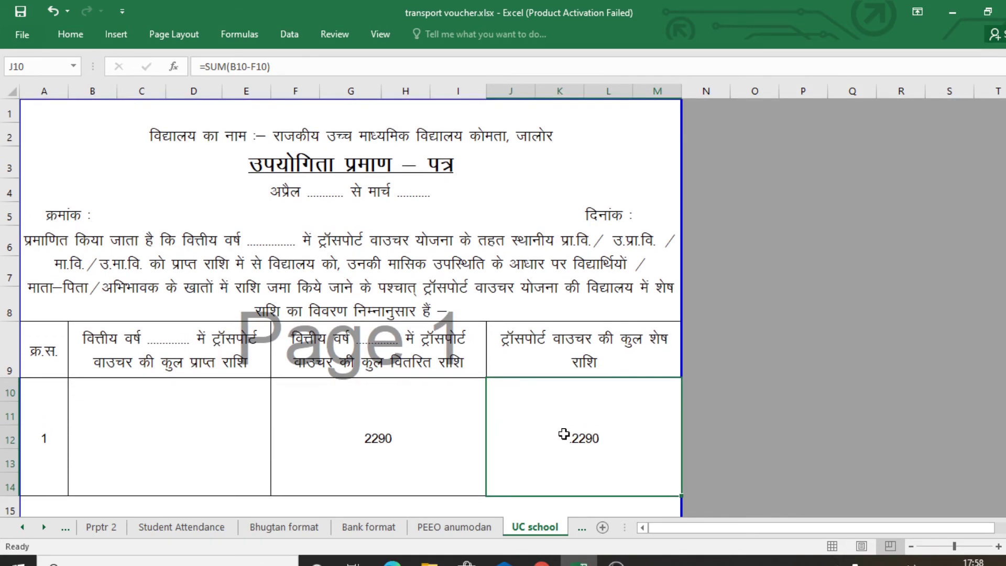
- Enter 10000 as the amount received in B10, leaving a 7710 balance
click(134, 429)
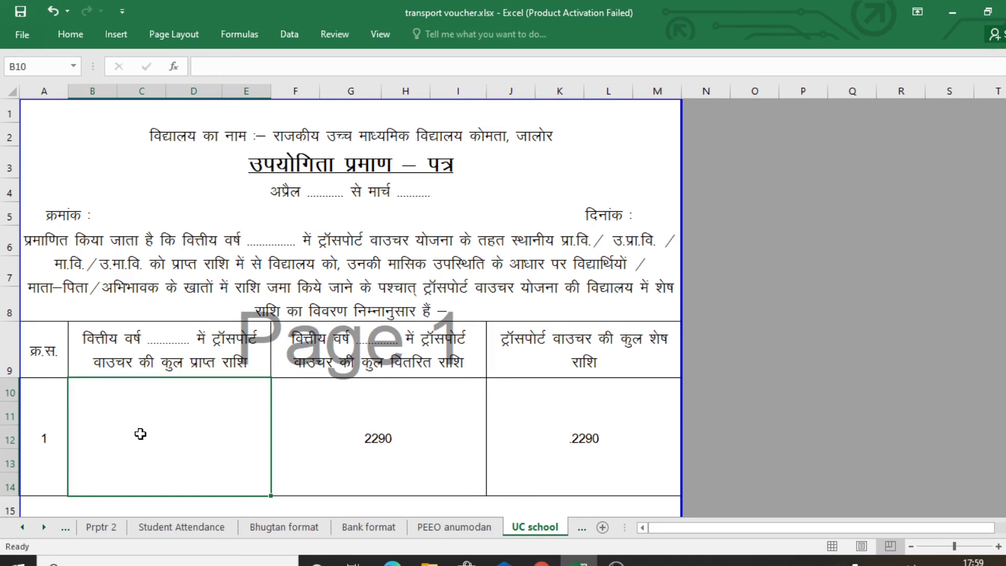
text(10000)
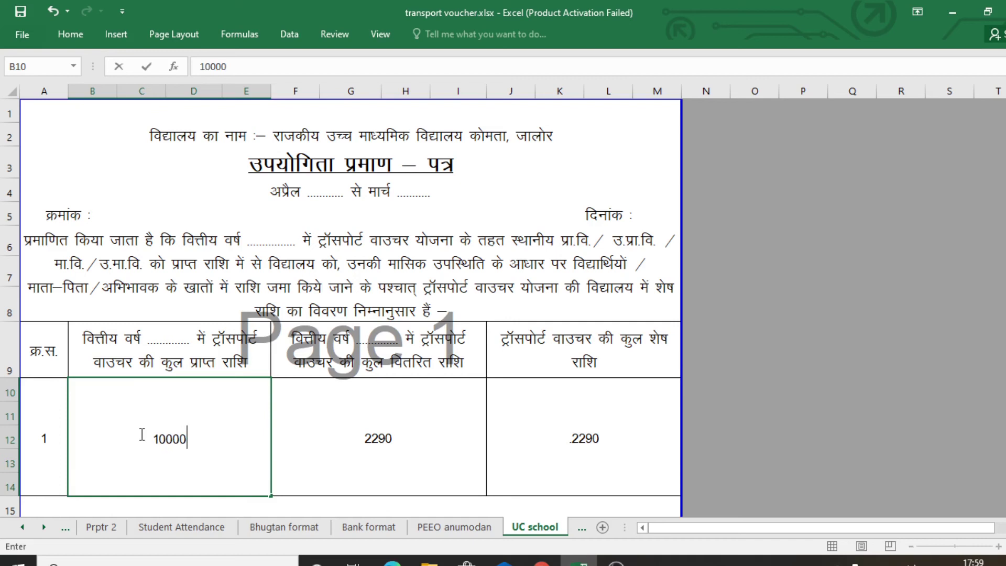
click(325, 446)
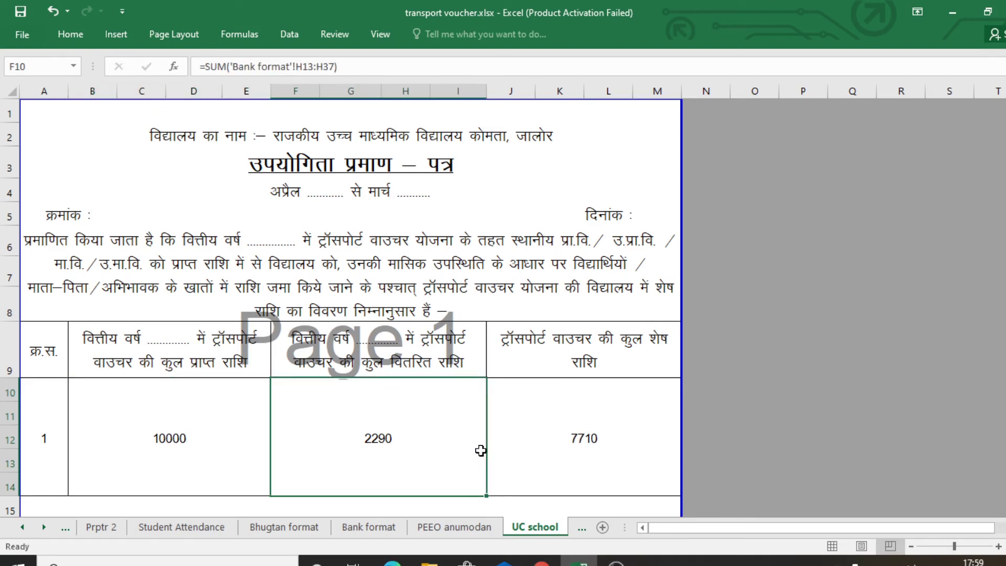